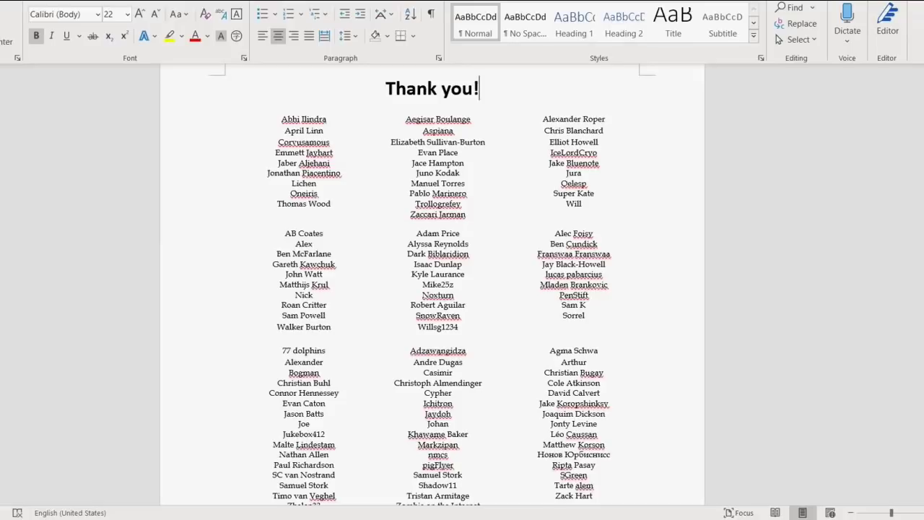
scroll(431, 285, "down", 1)
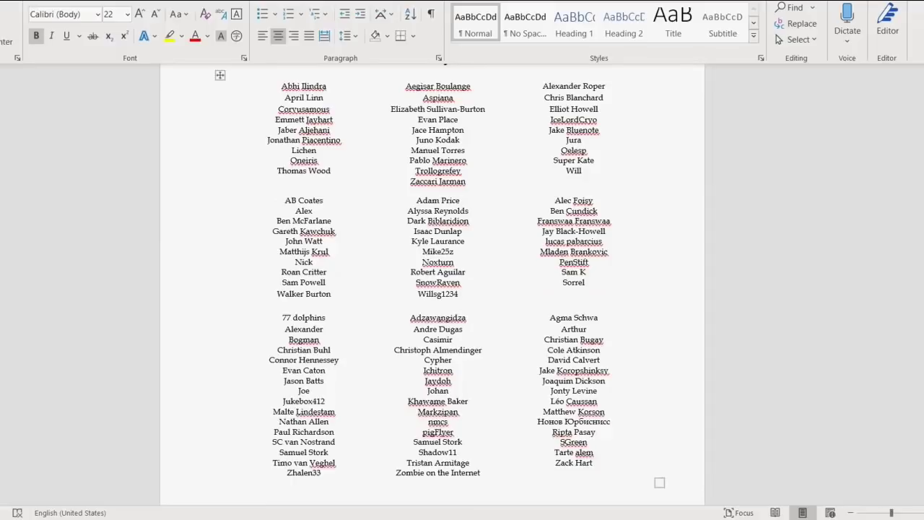
left_click_drag(417, 201, 460, 201)
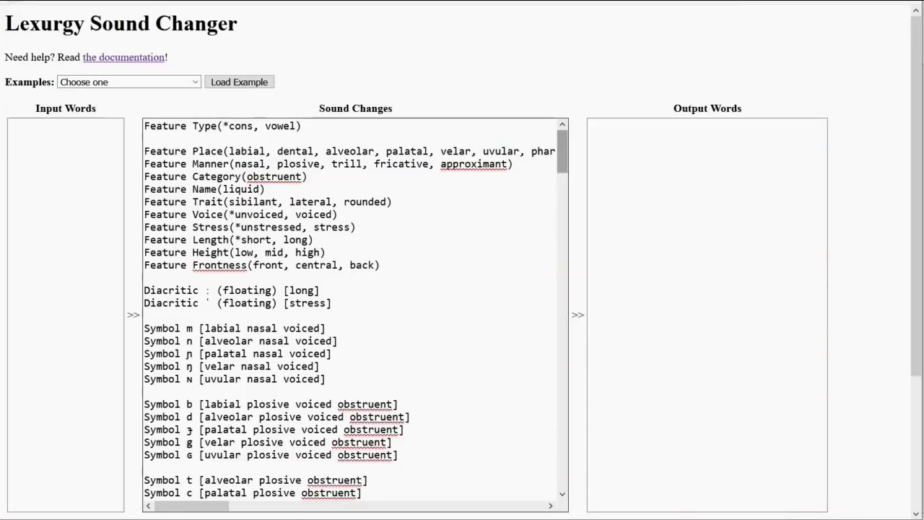
Review the symbol definitions in Lexurgy's sound changes, then the list of sound changes in the Excel phonology sheet.
scroll(355, 310, "down", 4)
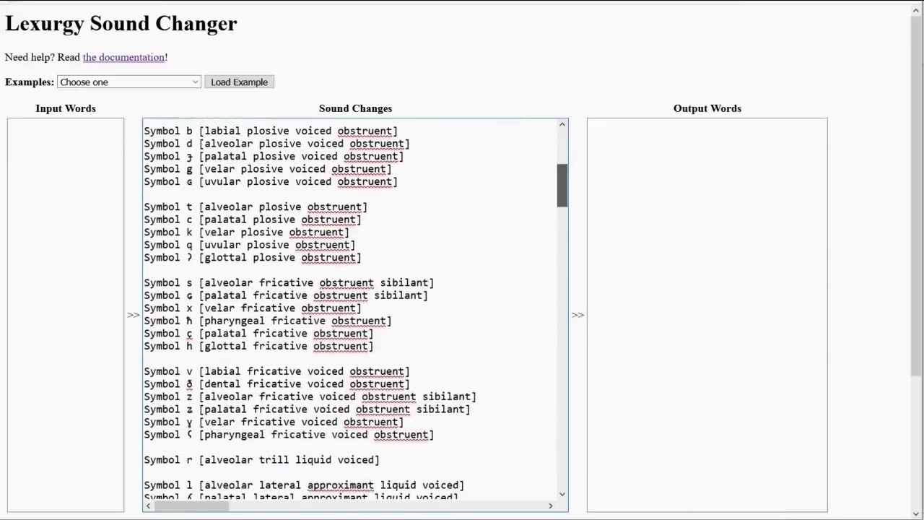
scroll(355, 311, "down", 16)
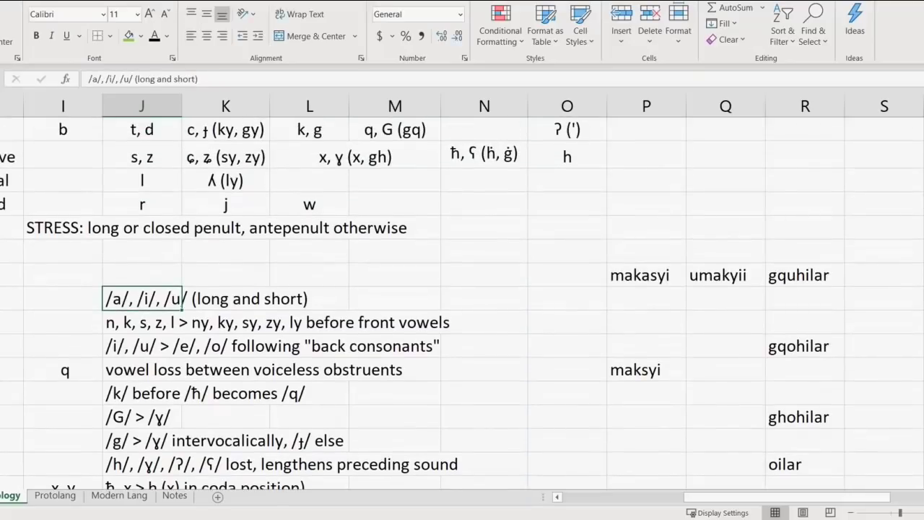
scroll(462, 304, "down", 2)
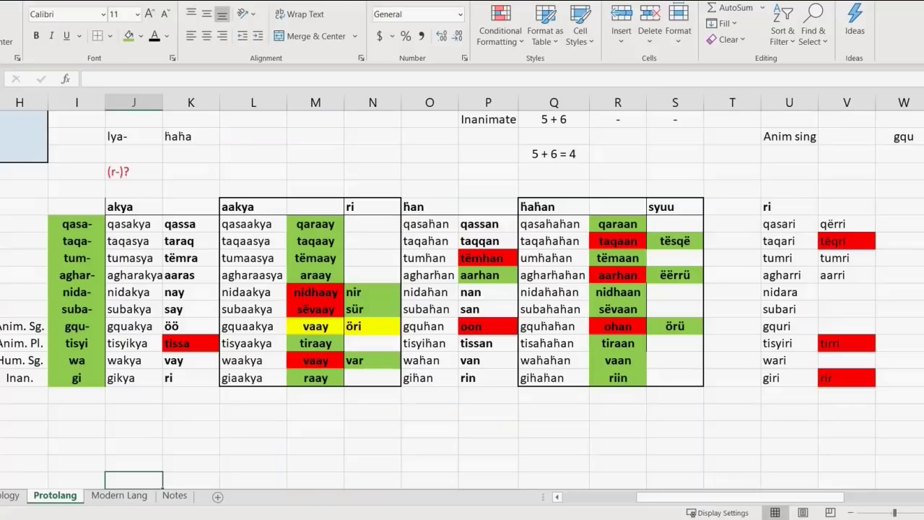
In the Protolang sheet's pronoun suffix table, shorten the animate singular (gqu-) form under ri to ör.
scroll(462, 289, "down", 1)
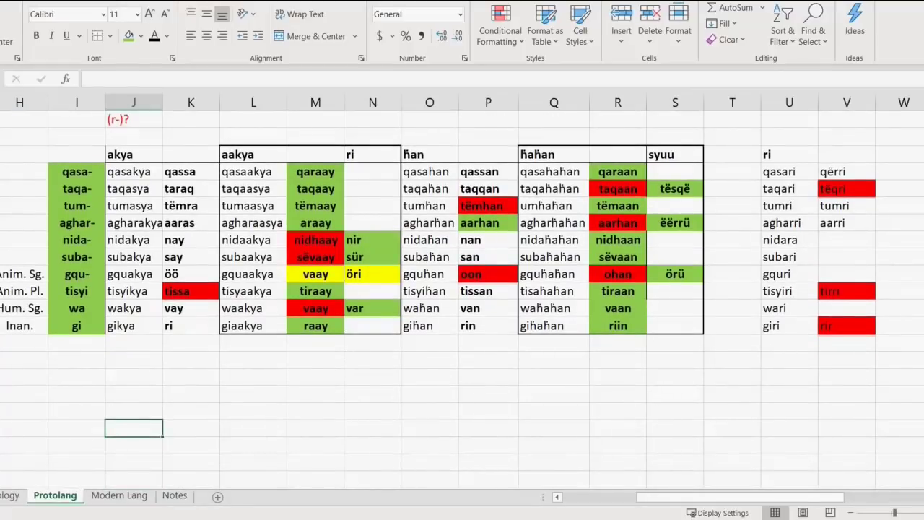
left_click_drag(77, 154, 675, 325)
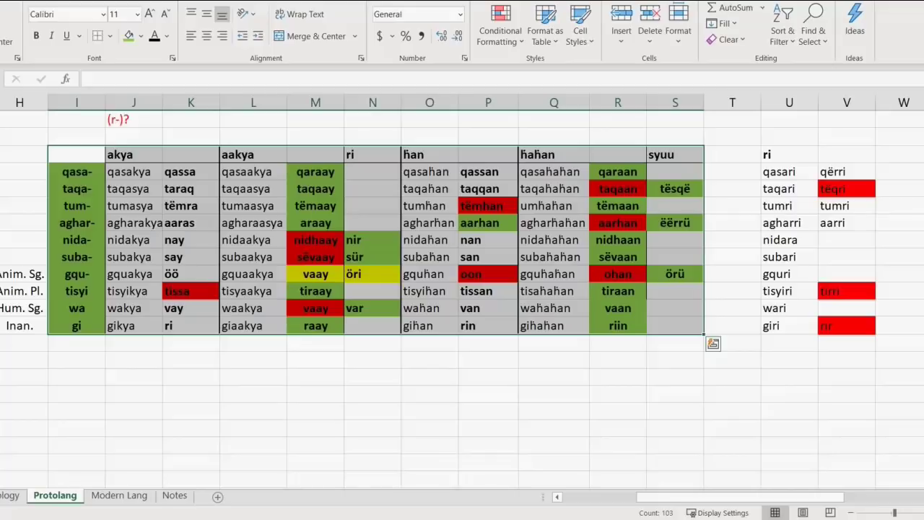
left_click(372, 308)
left_click(373, 275)
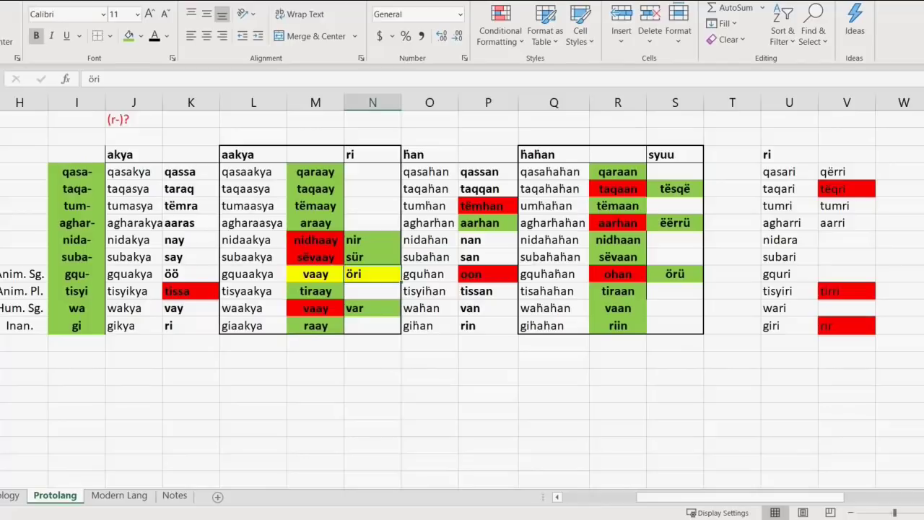
key("F2")
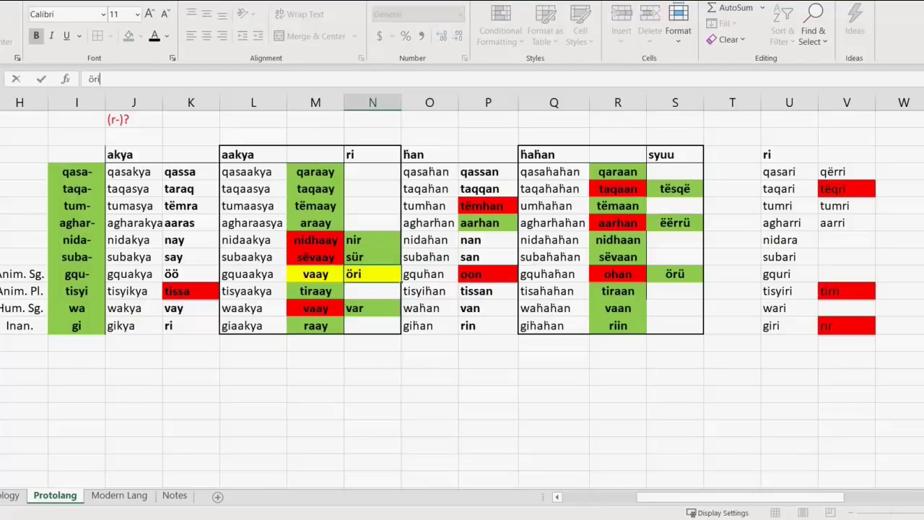
key("BackSpace")
key("Return")
Change the animate singular (gqu-) form in column R to ohon.
key("Right")
key("Right")
key("Right")
key("Right")
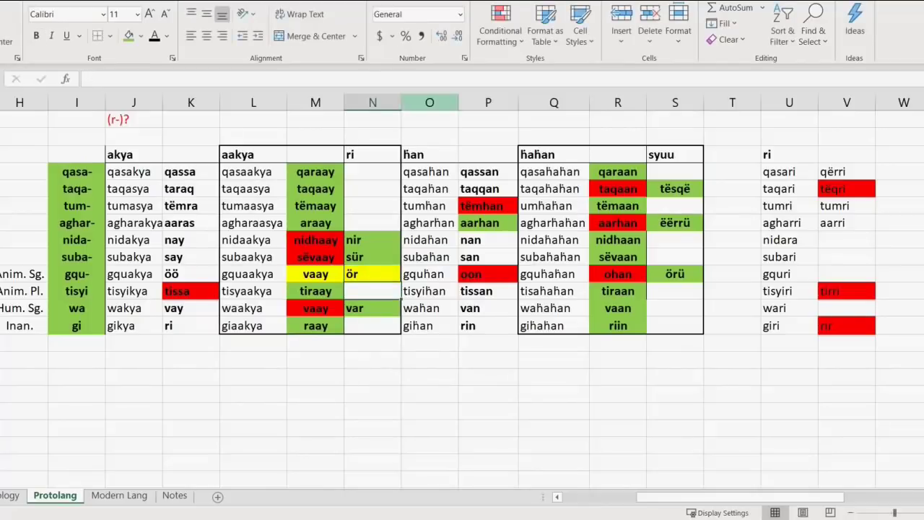
key("Up")
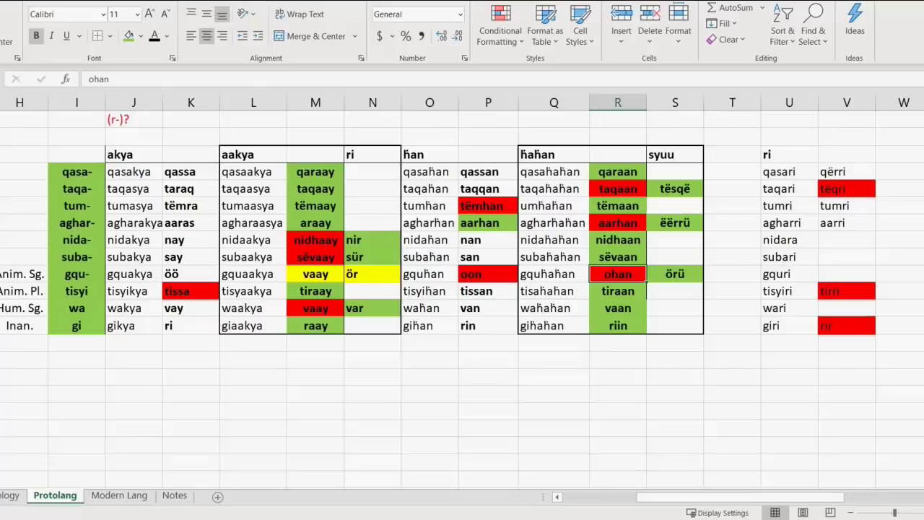
key("F2")
key("Left")
key("BackSpace")
type("o")
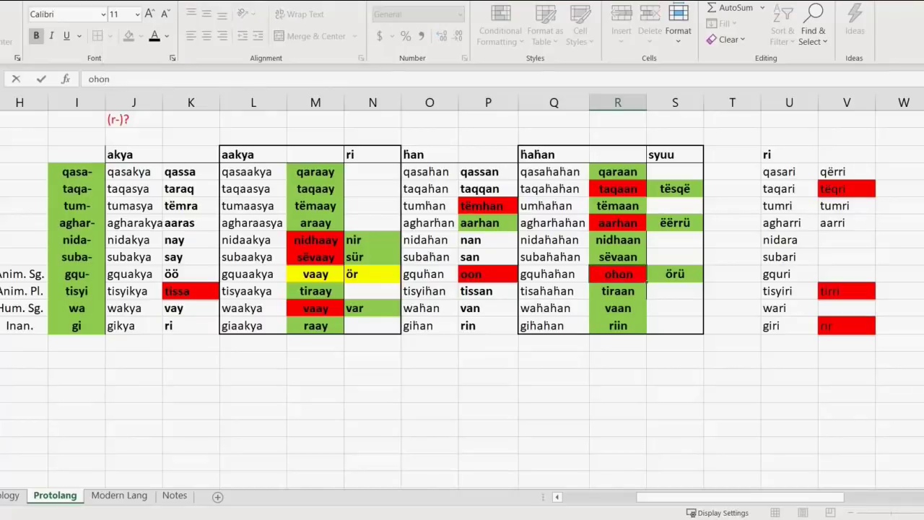
key("Return")
Change the inanimate (gi) form in column R to raan.
left_click(618, 326)
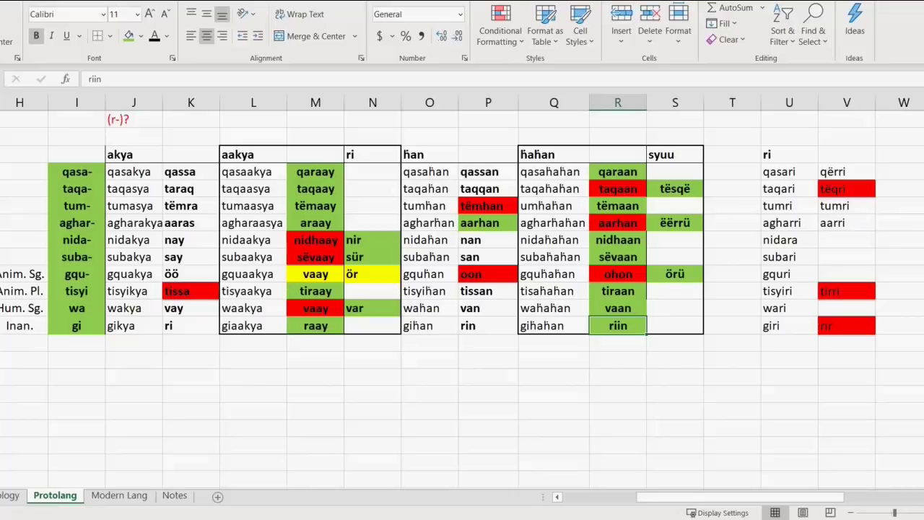
left_click(95, 79)
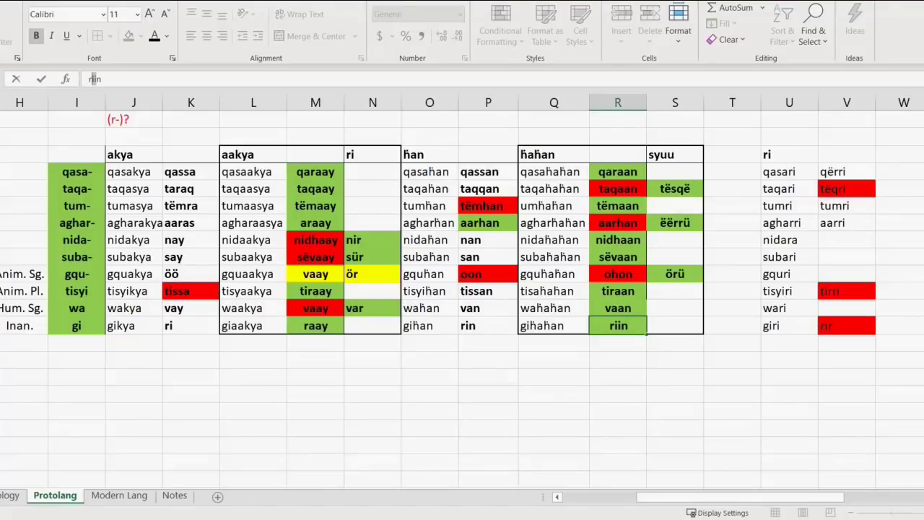
key("Delete")
key("Delete")
type("aa")
key("Return")
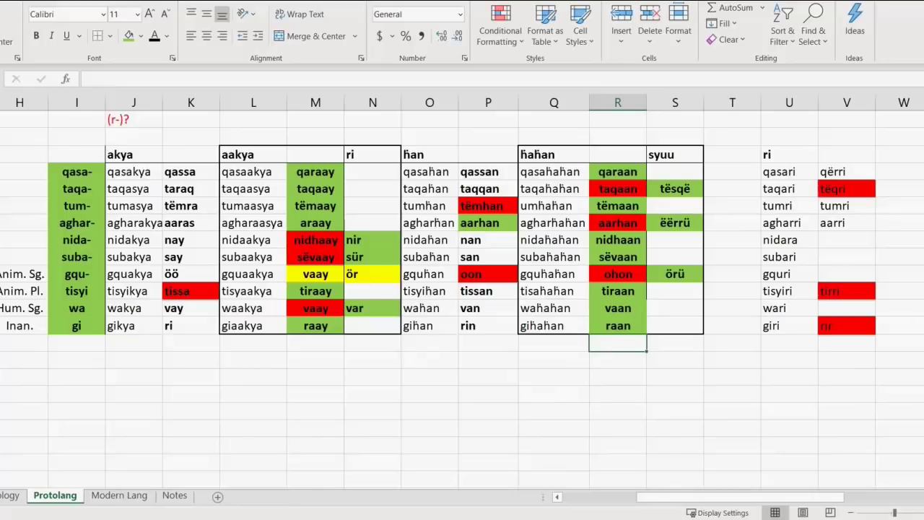
left_click(618, 326)
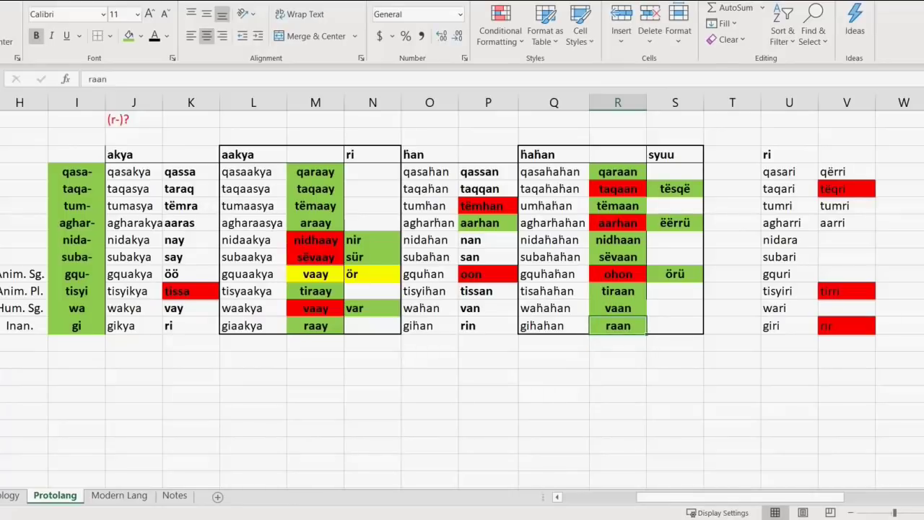
Change the human singular (wa) form under ri to vër and the dative form beside giurasa to üras.
left_click(488, 326)
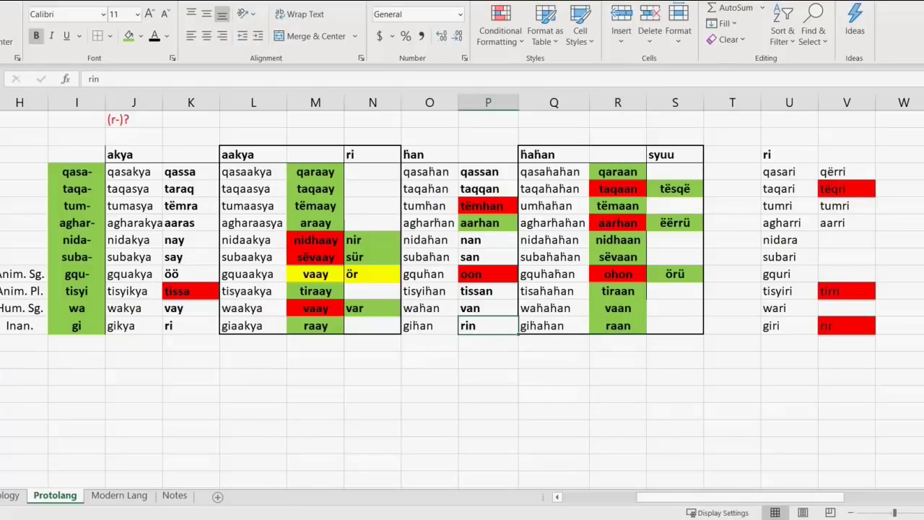
left_click(373, 308)
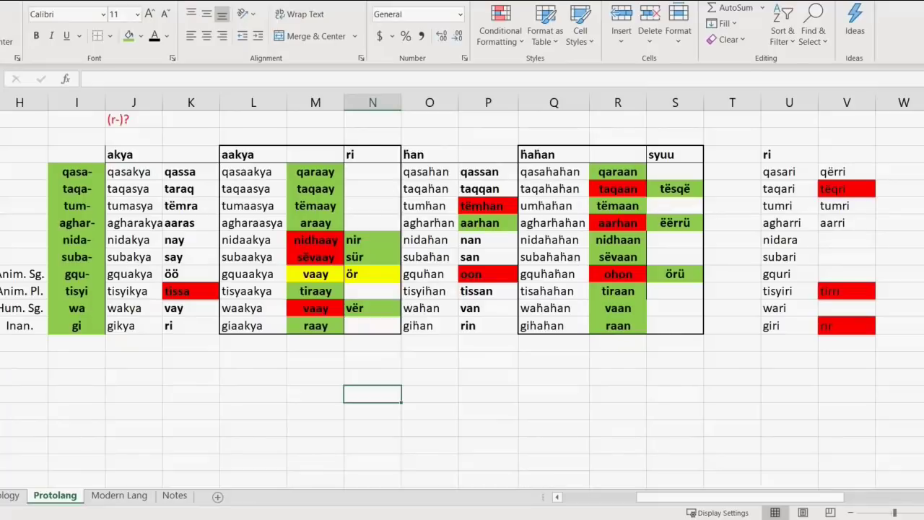
left_click(373, 308)
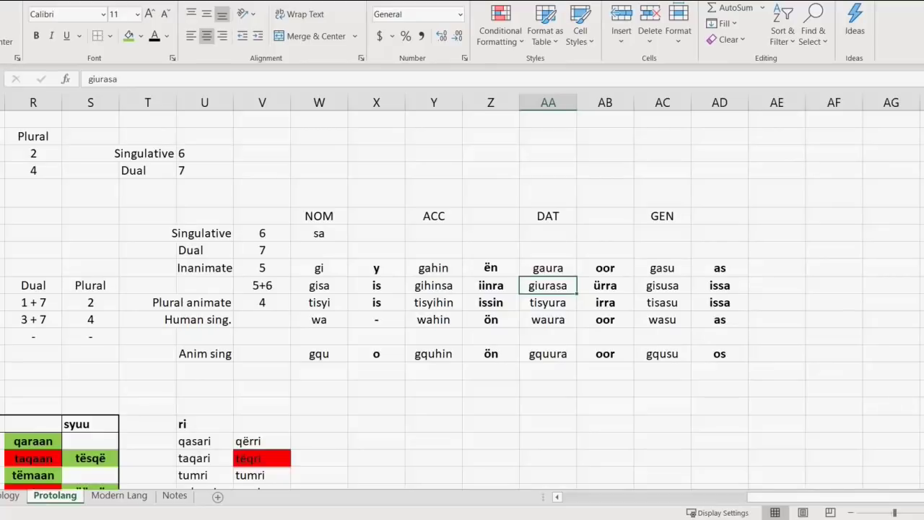
left_click(605, 285)
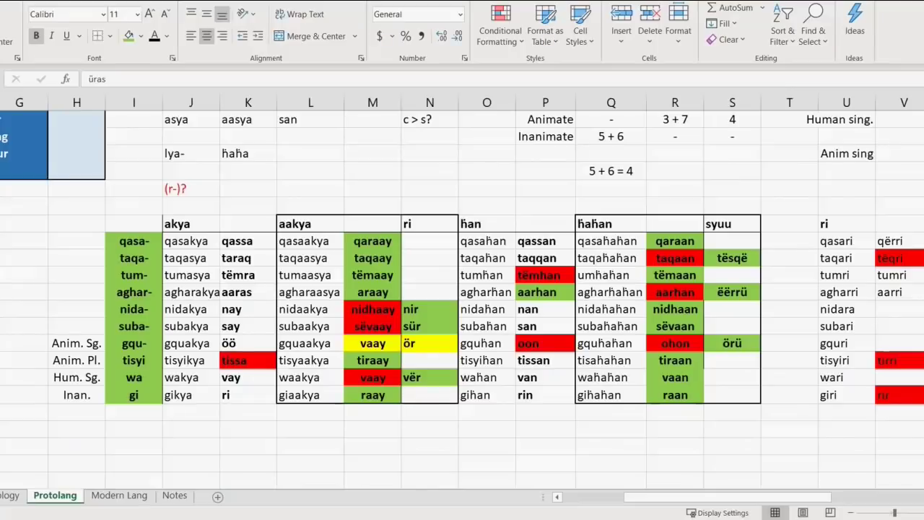
Compare the ri and syuu columns with the aakya forms and the forms in column R.
left_click_drag(429, 224, 429, 393)
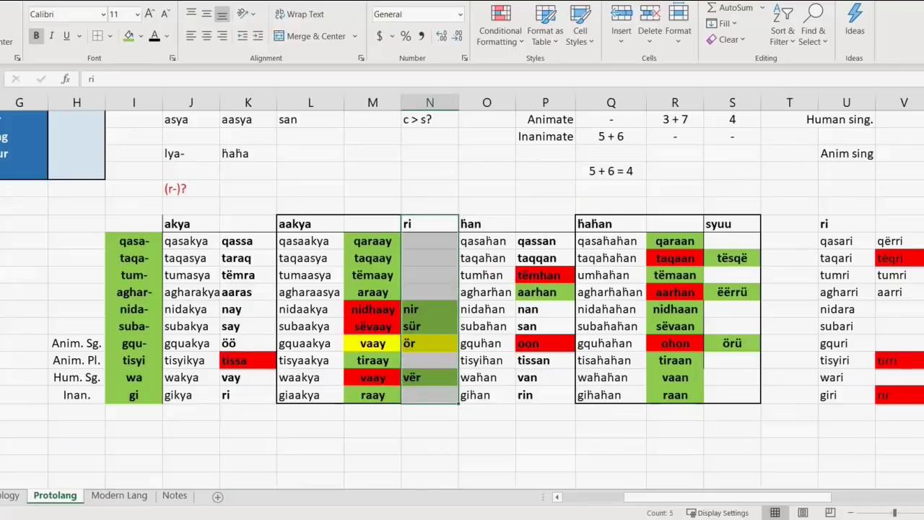
left_click_drag(732, 224, 732, 395)
left_click(789, 429)
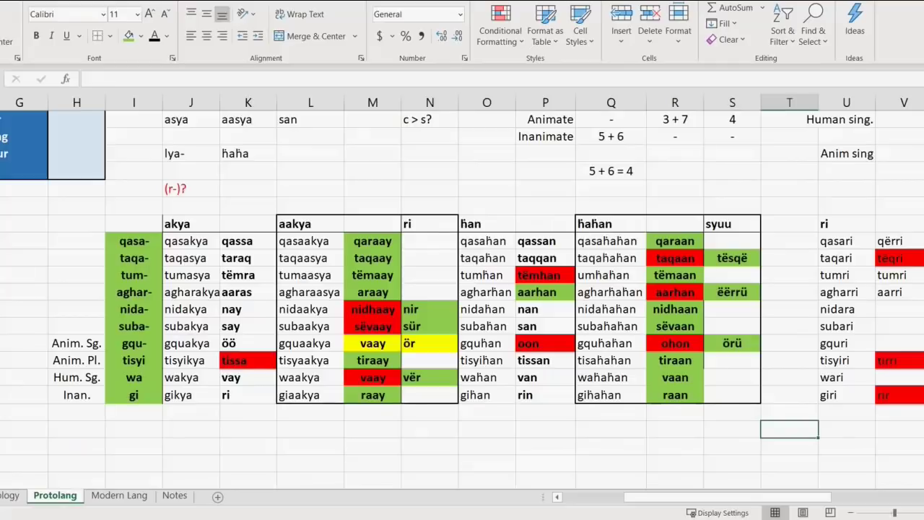
left_click_drag(430, 224, 430, 393)
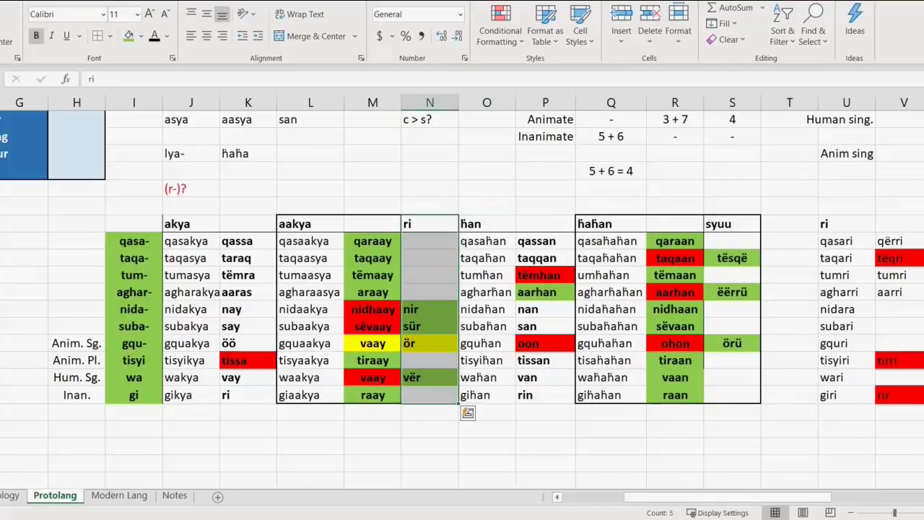
left_click(429, 446)
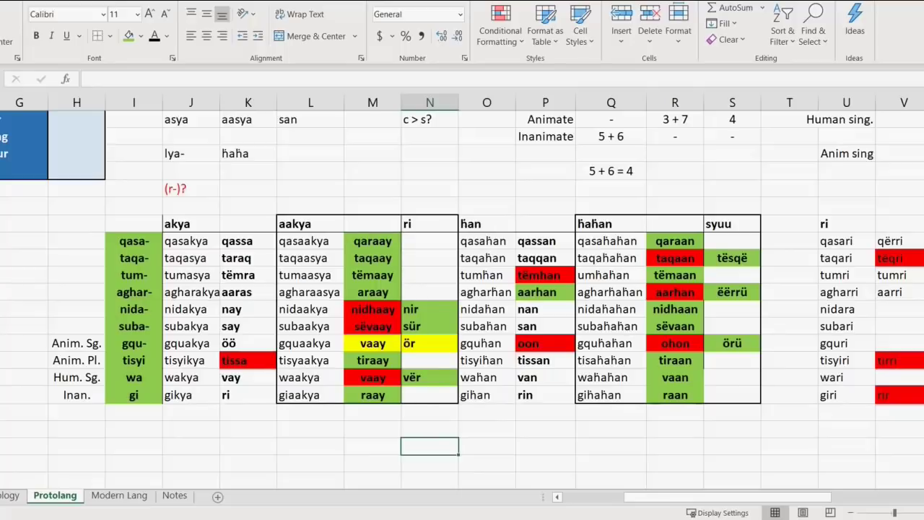
left_click_drag(311, 224, 373, 395)
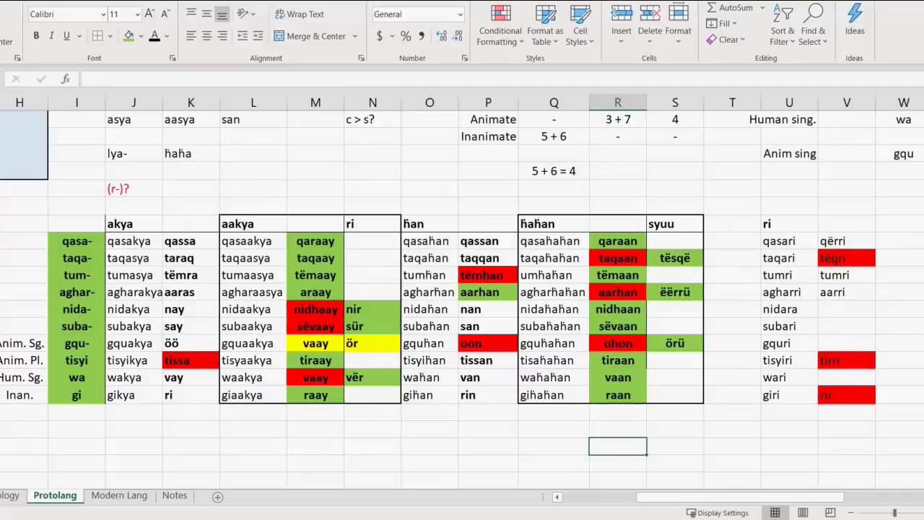
left_click_drag(675, 224, 675, 395)
left_click(732, 412)
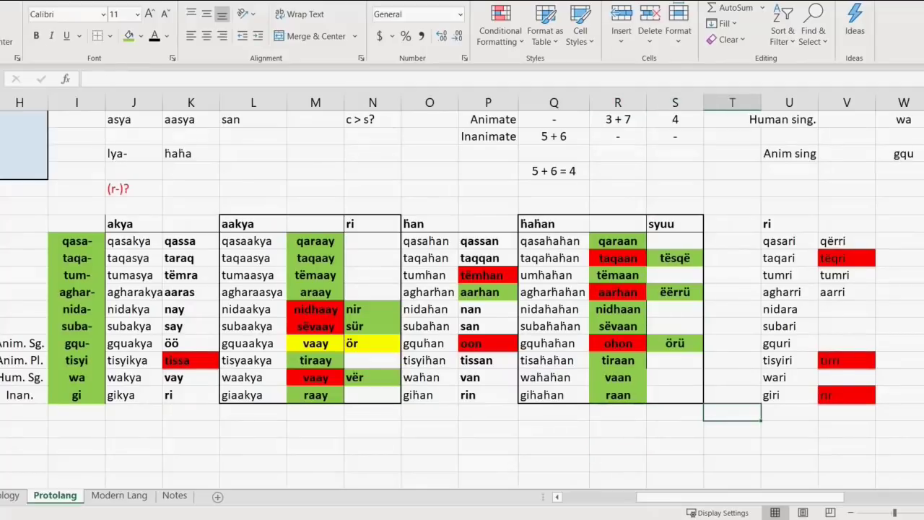
left_click_drag(618, 241, 617, 395)
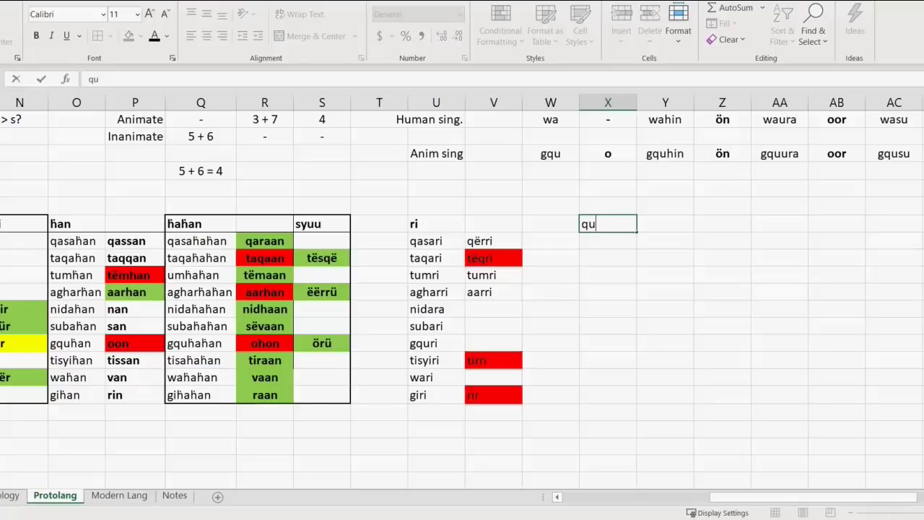
Add the bold headings qu in column X and quu in column Z, in the header row of the suffix table.
key("Return")
left_click(722, 223)
type("q")
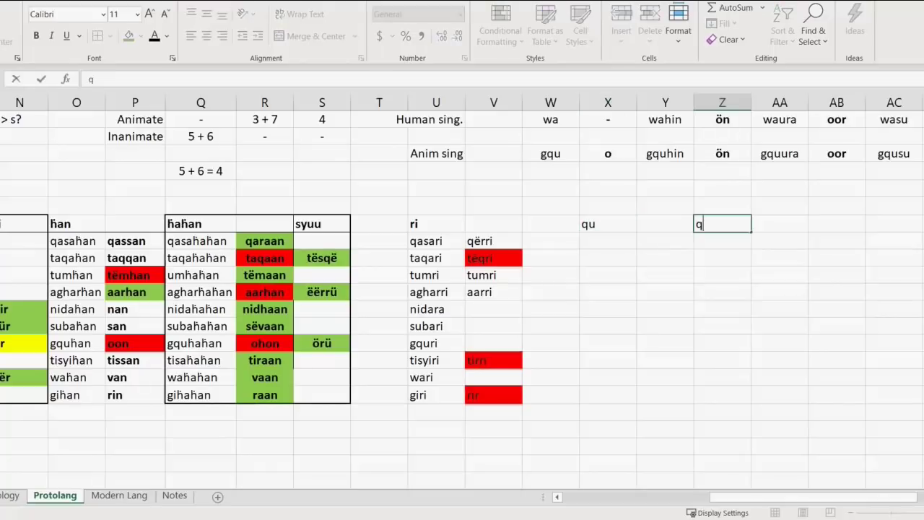
type("uu")
key("Return")
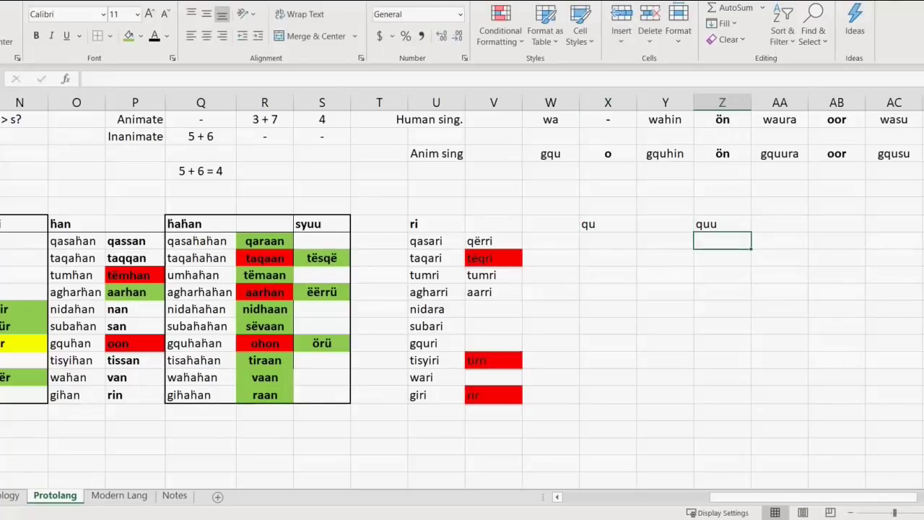
left_click(608, 275)
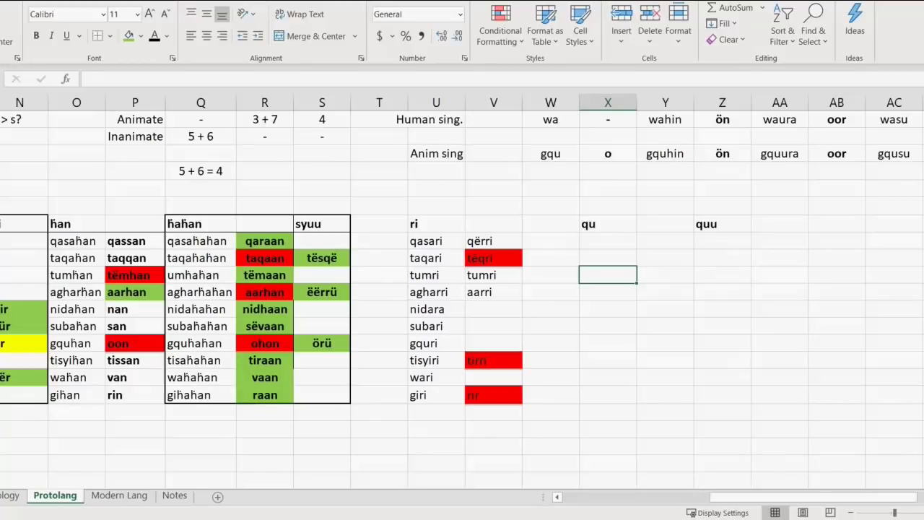
left_click(608, 224)
left_click(722, 224)
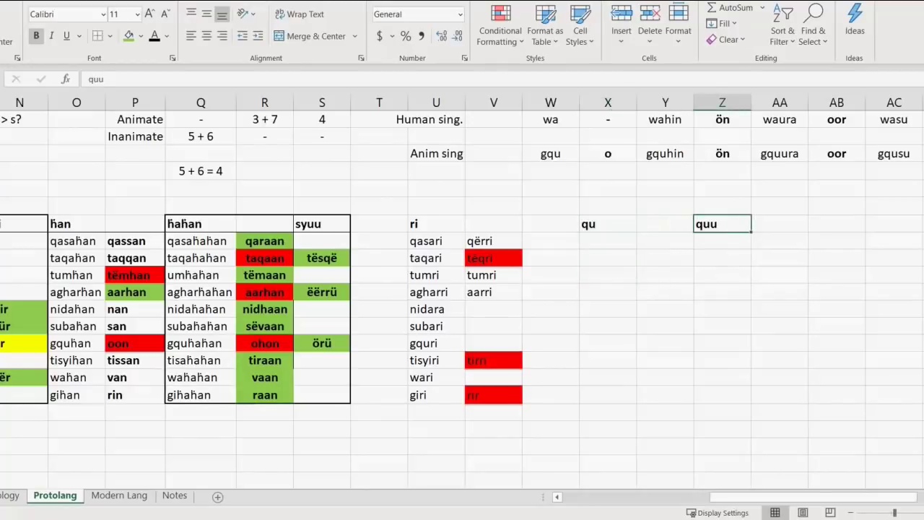
Examine the syuu forms tësqë to örü and the full set of forms under the qu and quu headings.
left_click(322, 224)
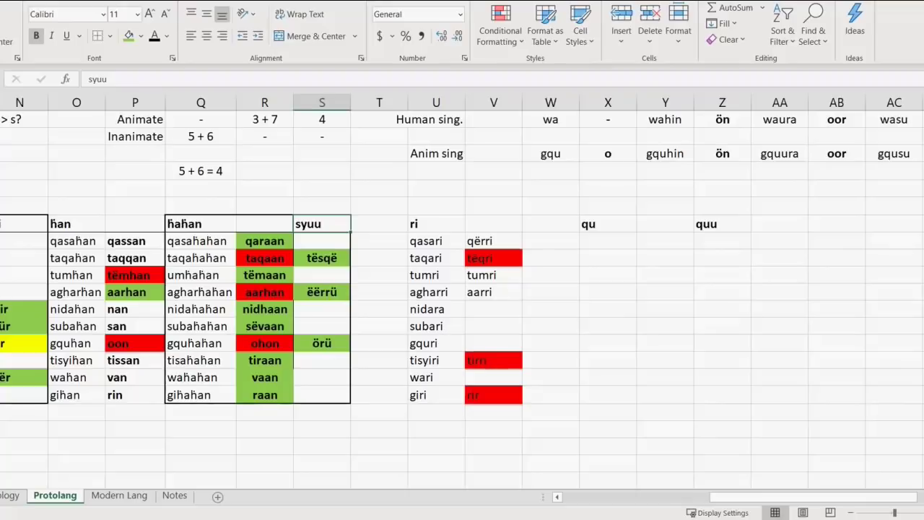
left_click(322, 257)
left_click_drag(322, 257, 322, 343)
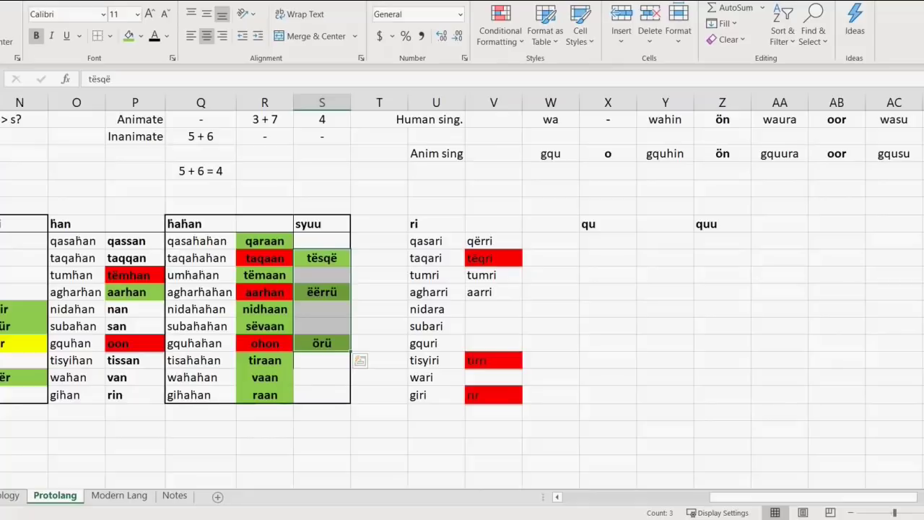
left_click_drag(493, 224, 666, 395)
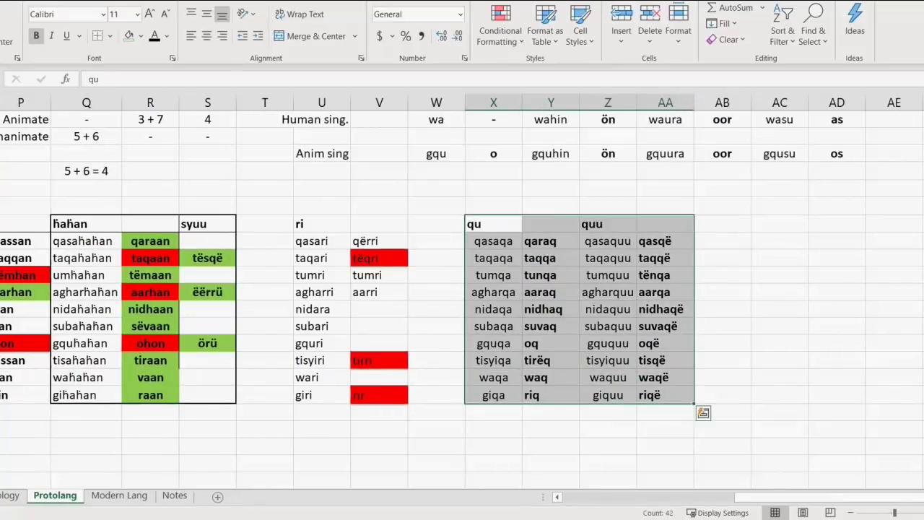
left_click(722, 292)
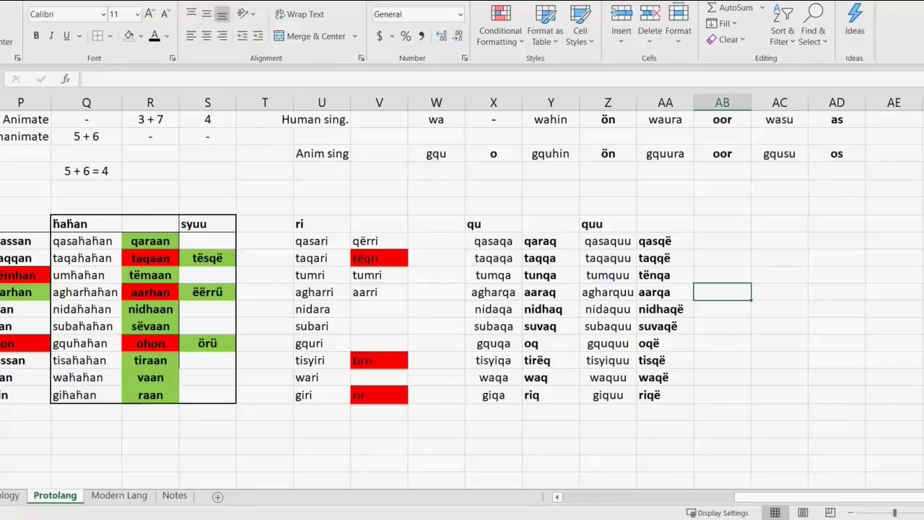
Revise the suffixed forms: subaqa as sëvaq, subaquu as sëvaqë, and tumqa as tënqa.
left_click_drag(665, 309, 665, 327)
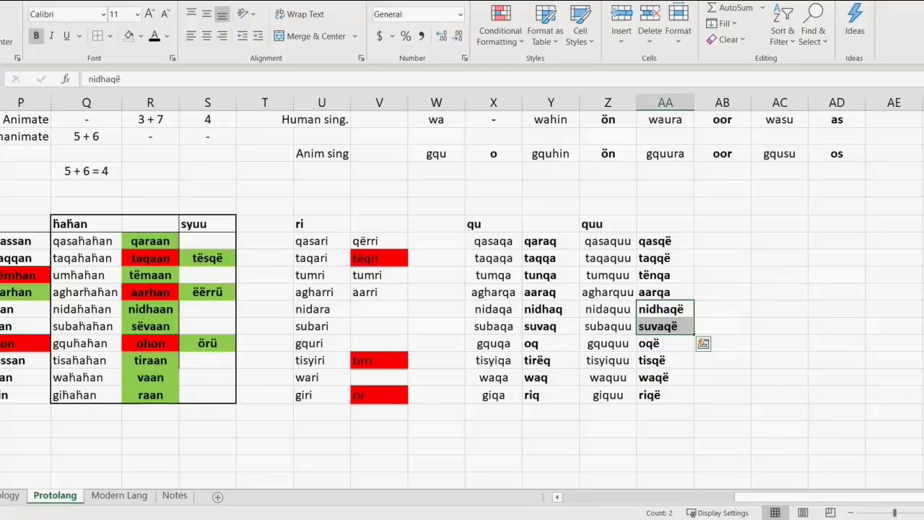
left_click_drag(150, 326, 151, 309)
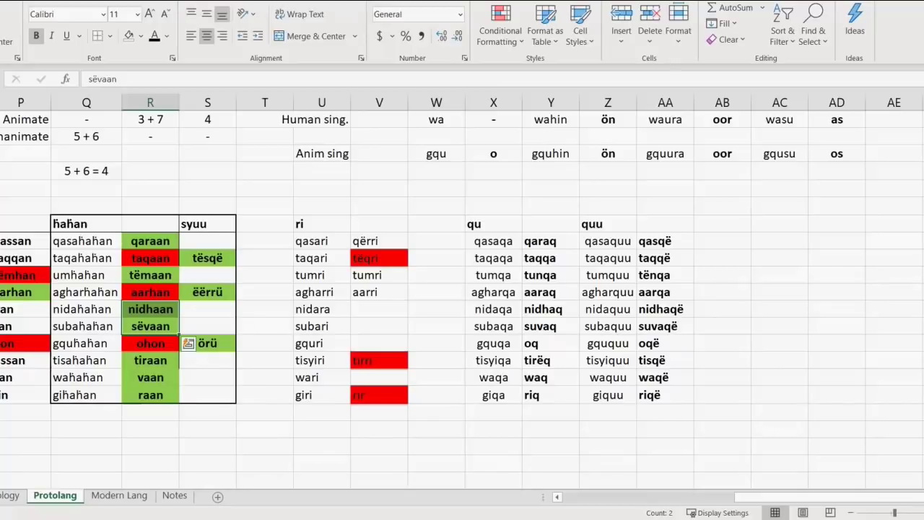
left_click(748, 342)
left_click_drag(607, 223, 665, 395)
left_click(665, 242)
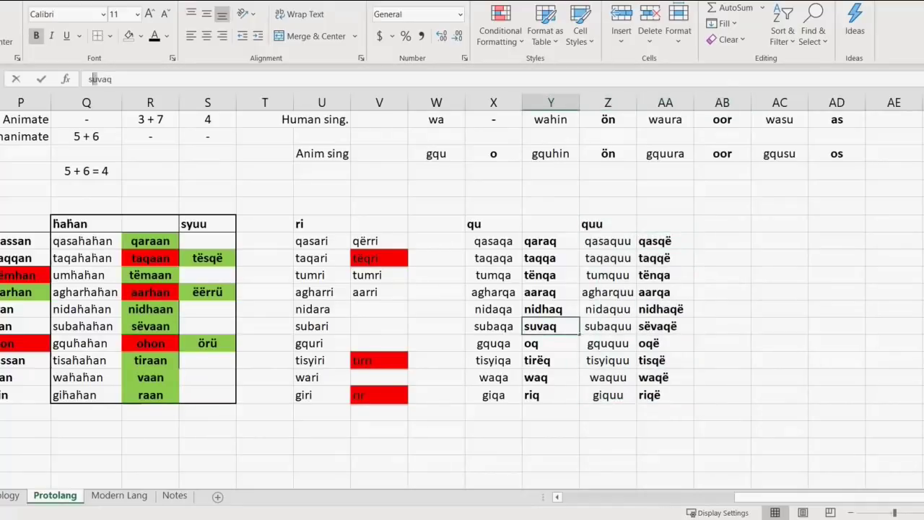
left_click_drag(92, 79, 97, 79)
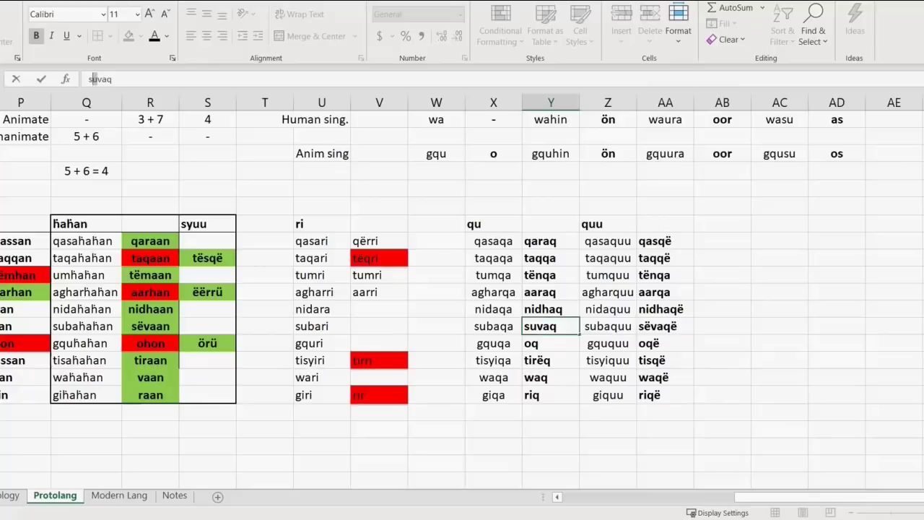
key("Delete")
type("ë")
left_click(722, 360)
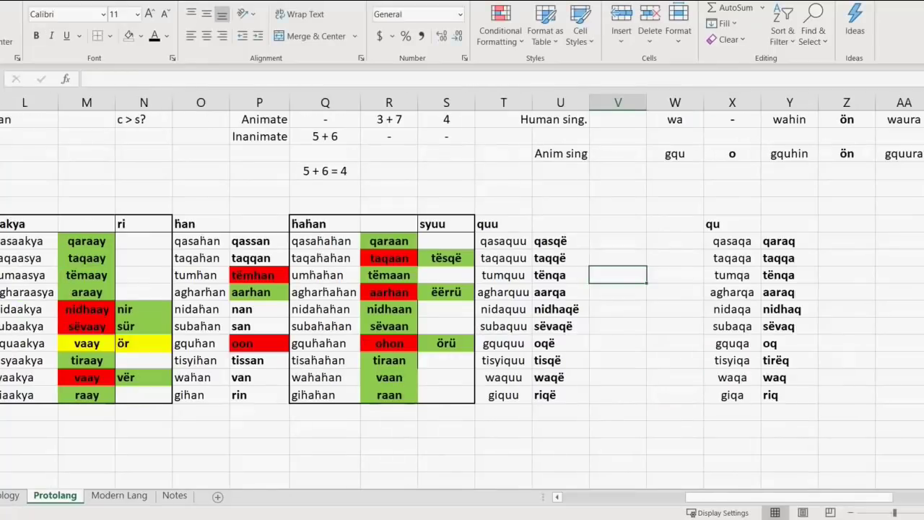
Fill the quu forms qasqë to aarqa with green, tisqë with yellow, and the remaining quu forms with red.
left_click_drag(390, 241, 404, 395)
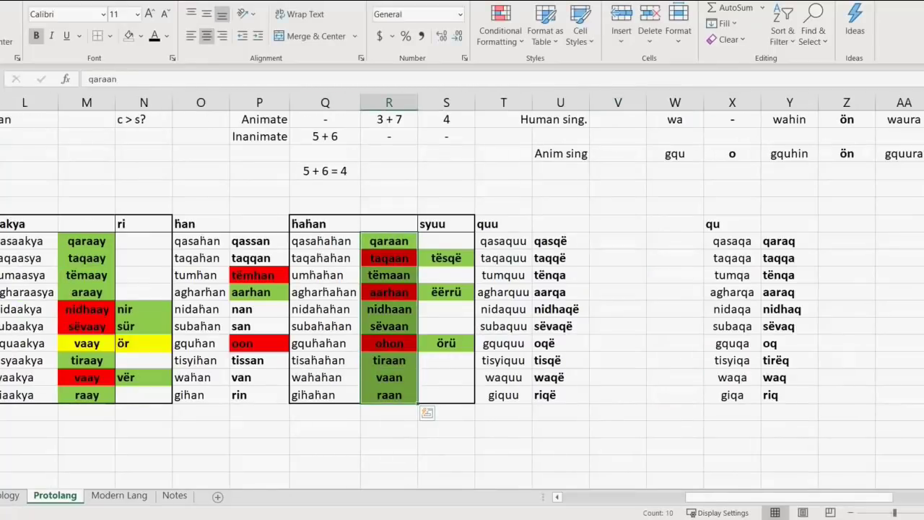
left_click_drag(560, 241, 560, 395)
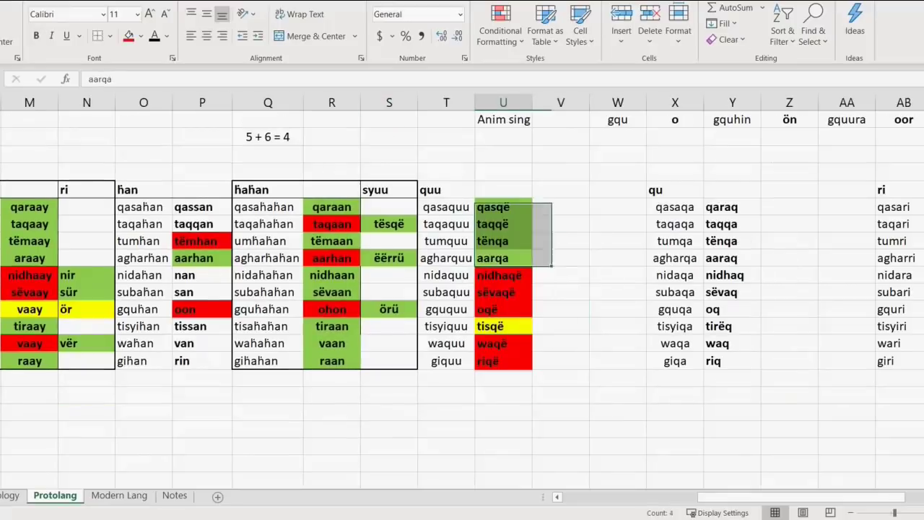
left_click_drag(503, 258, 504, 208)
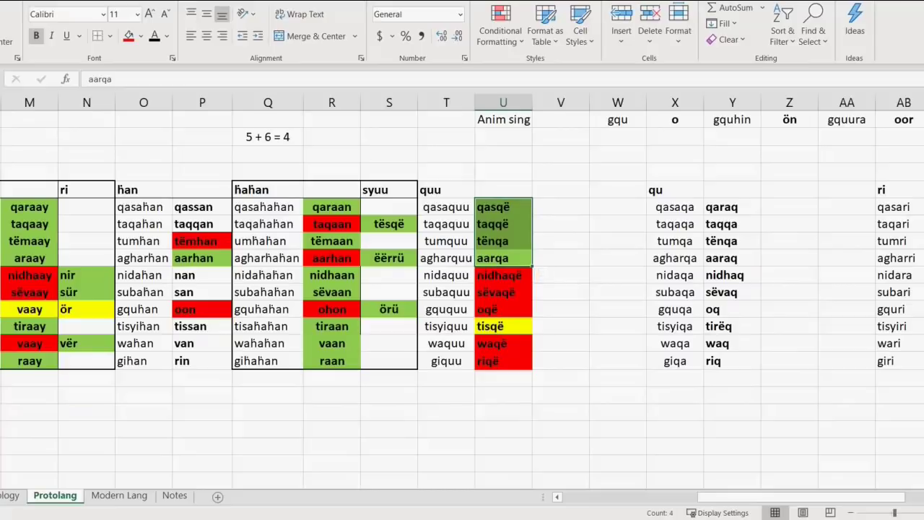
left_click_drag(331, 258, 331, 207)
left_click(503, 326)
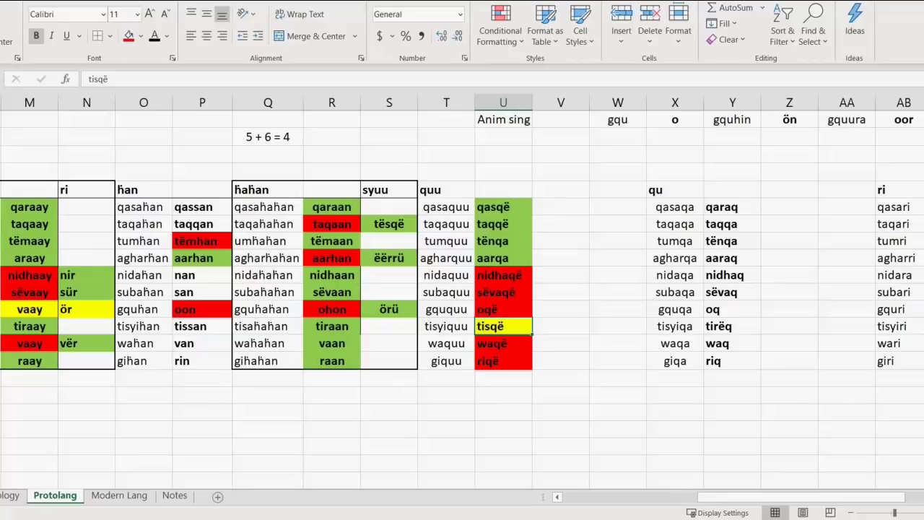
Change the second stem in column I to taka- and its derived forms to takasya, tarak and takaay.
scroll(462, 289, "left", 3)
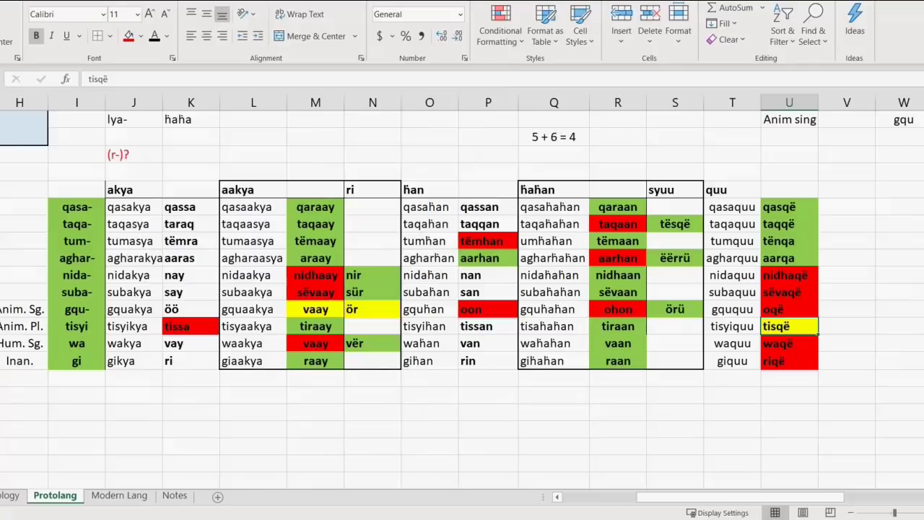
left_click(77, 224)
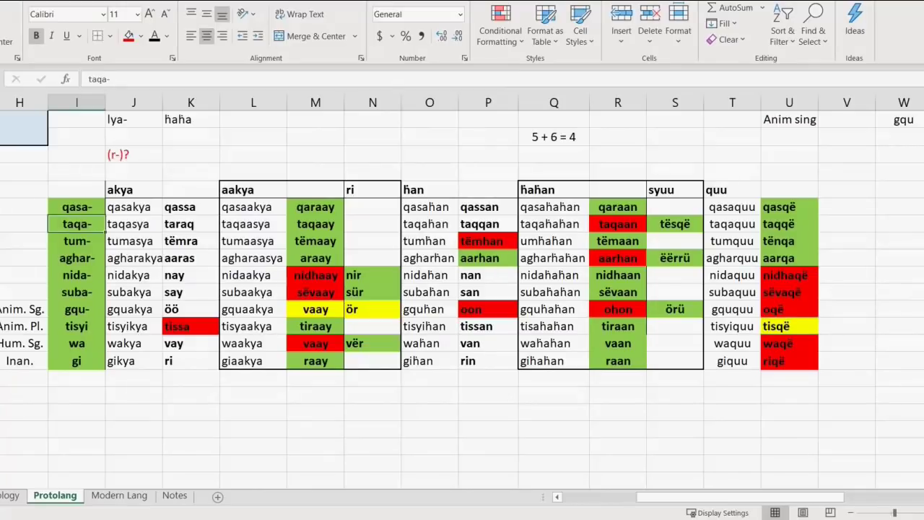
type("taka-")
key("Return")
left_click(77, 224)
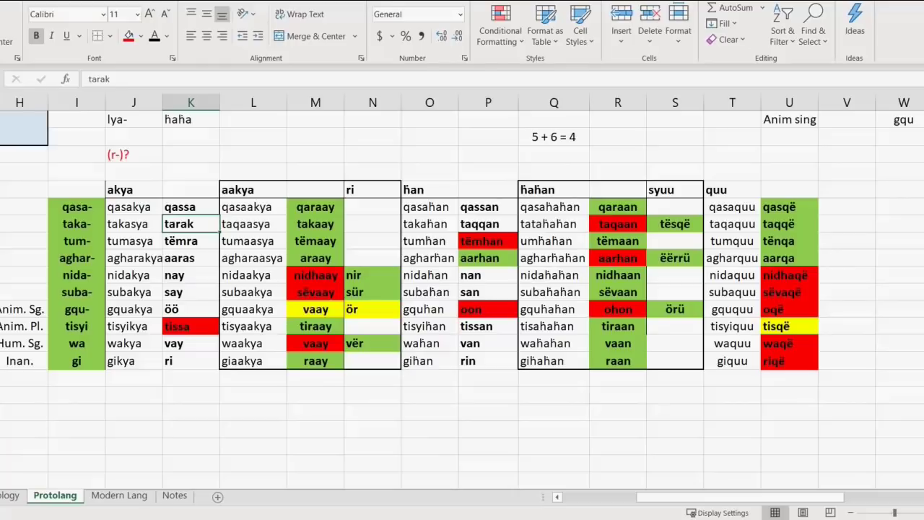
left_click(315, 224)
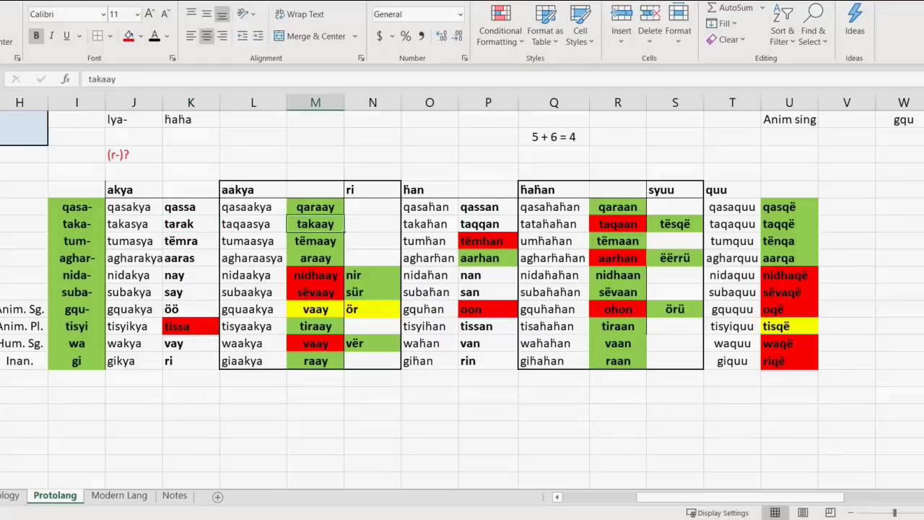
left_click(488, 224)
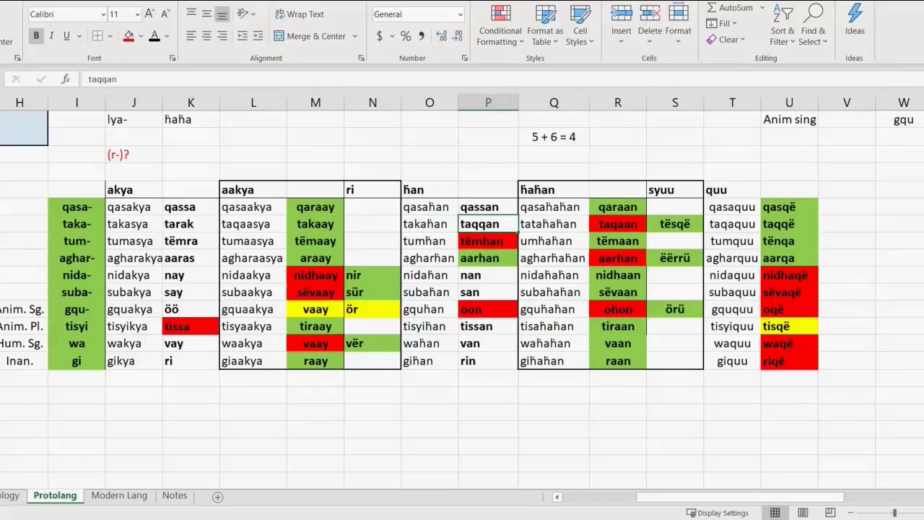
Compare the quu column with the person stems in column I and the ri forms nir and sür.
left_click_drag(729, 190, 789, 361)
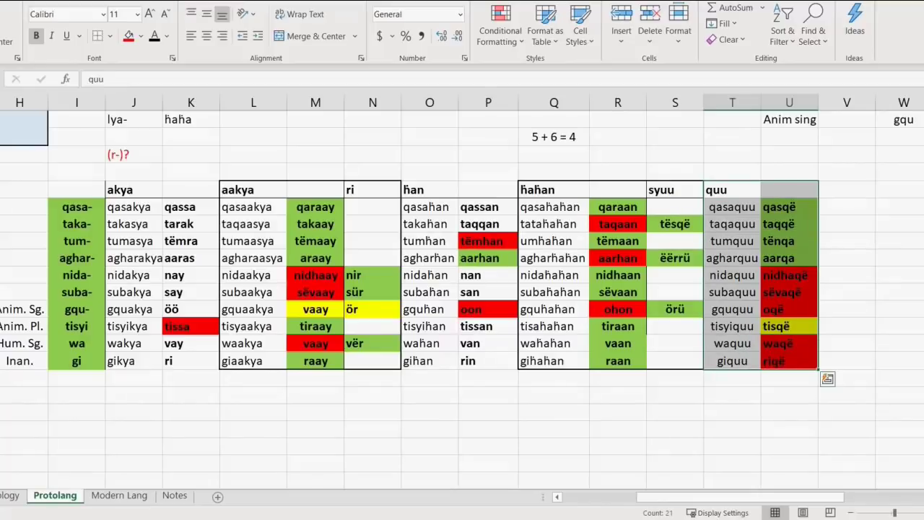
left_click(789, 429)
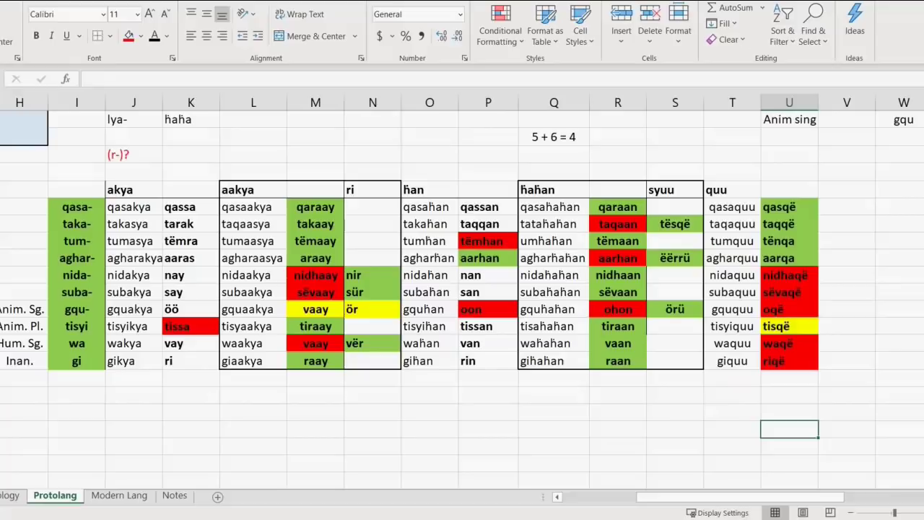
scroll(462, 289, "left", 1)
left_click_drag(133, 309, 78, 360)
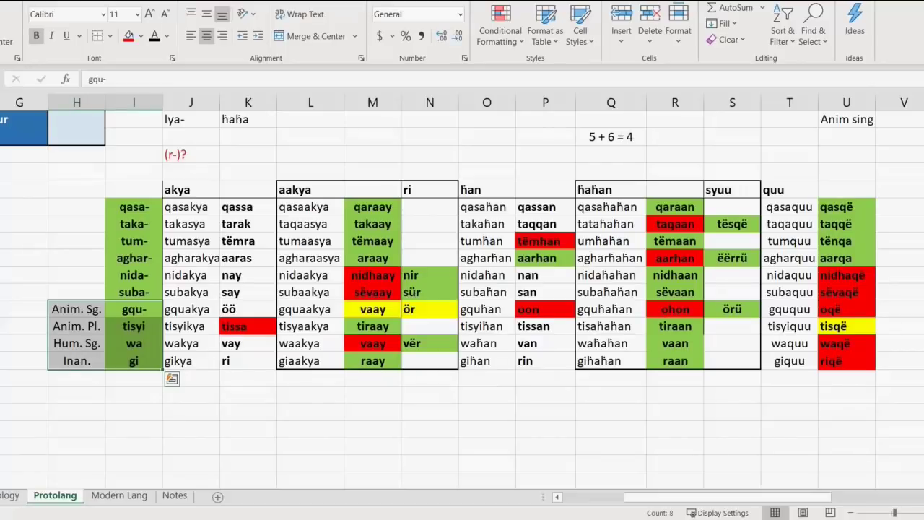
left_click(133, 412)
left_click_drag(134, 293, 133, 208)
left_click(429, 292)
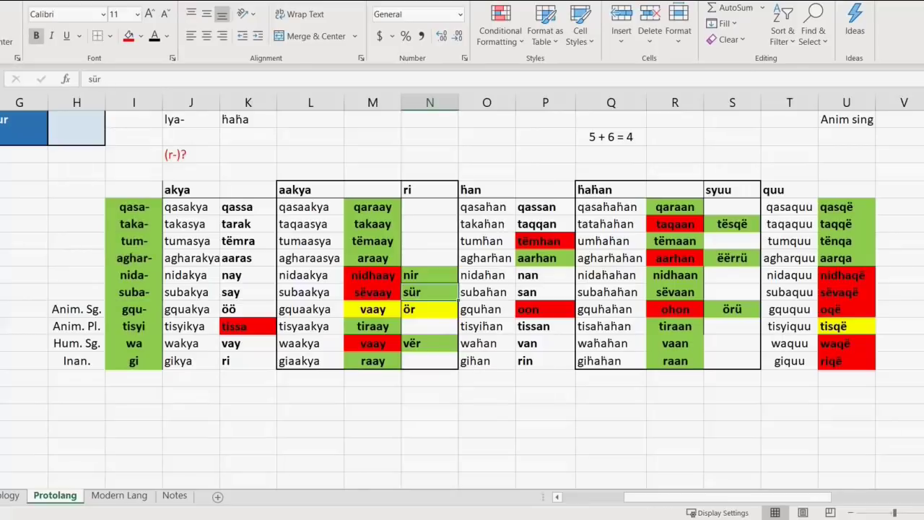
left_click_drag(430, 292, 430, 275)
Examine the quu forms qasqë to aarqa and tisqë alongside the Anim. Pl. row and the neighbouring syuu column.
left_click_drag(846, 258, 847, 207)
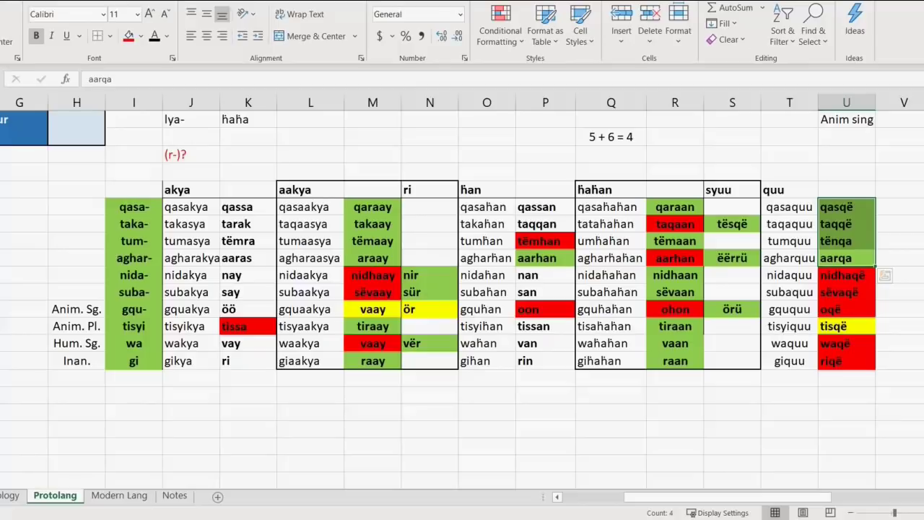
left_click(789, 413)
left_click(846, 326)
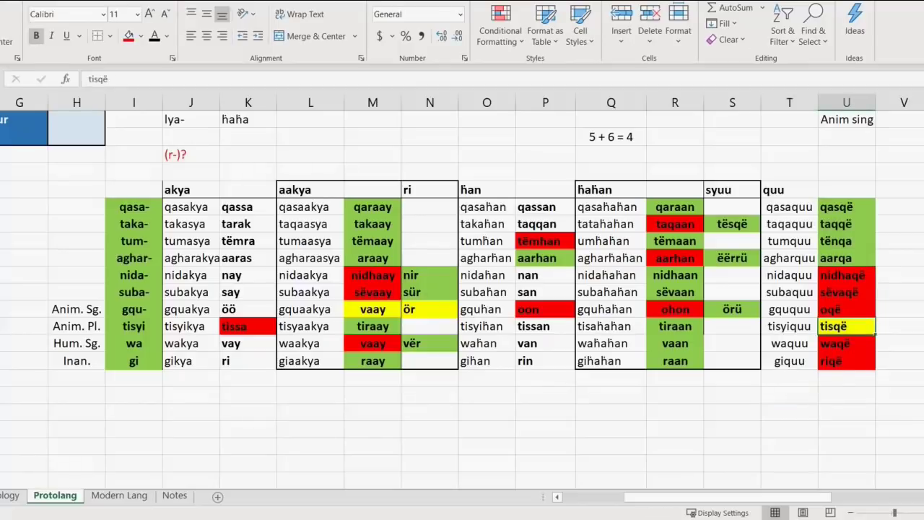
left_click_drag(846, 327, 76, 326)
left_click(76, 326)
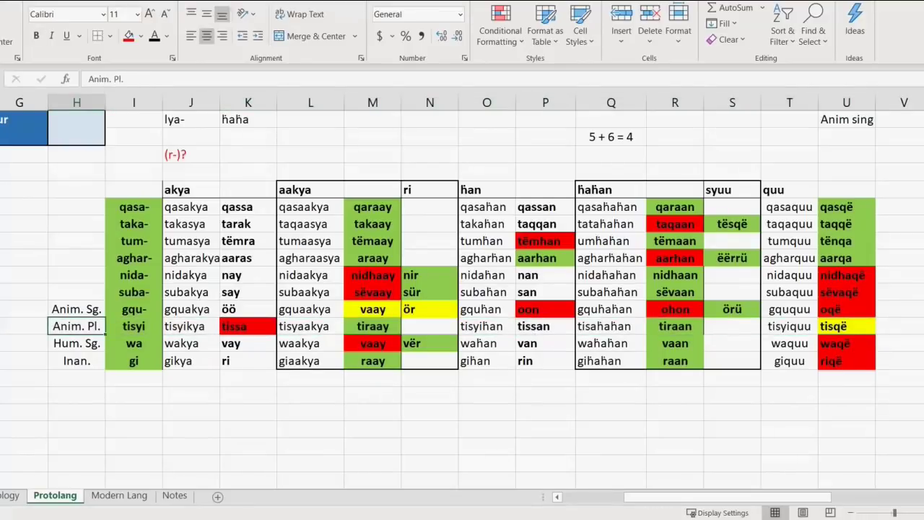
left_click_drag(790, 189, 790, 361)
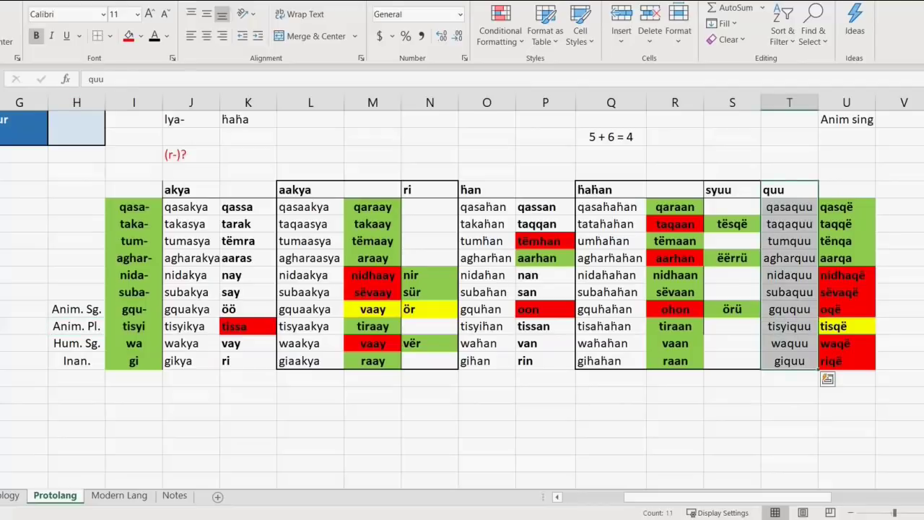
left_click(611, 190)
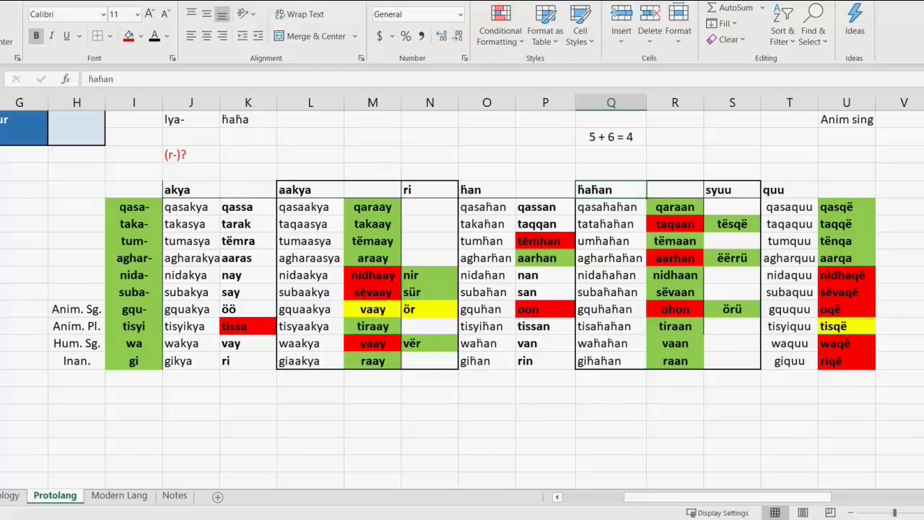
left_click(732, 190)
left_click(789, 190)
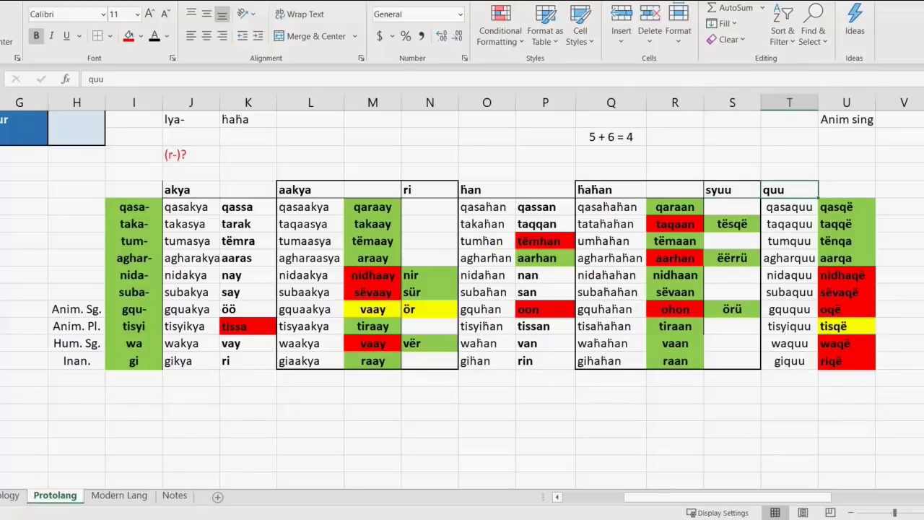
Label the stems qasa-, taka-, tum- and aghar- in column H as 2 pl, 1st pl, 1st INC and hum. Pl.
left_click_drag(846, 258, 191, 208)
left_click_drag(135, 258, 134, 207)
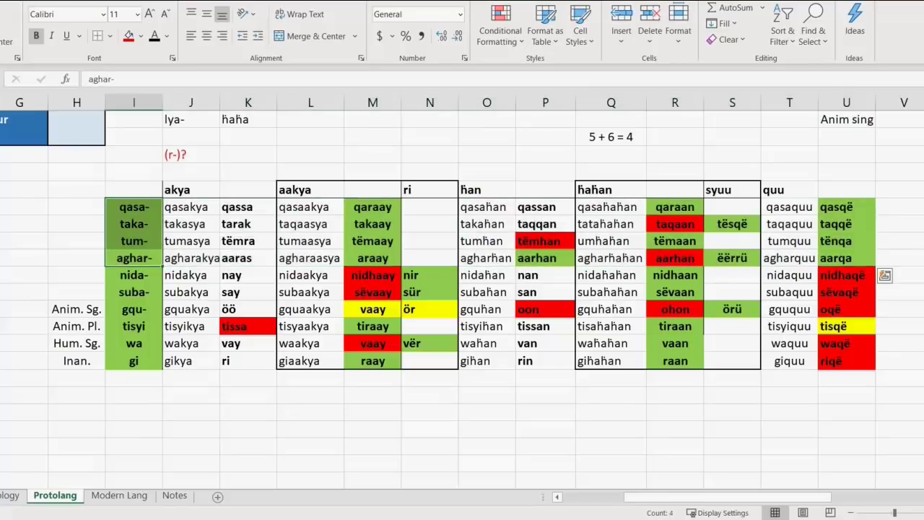
key("shift+Left")
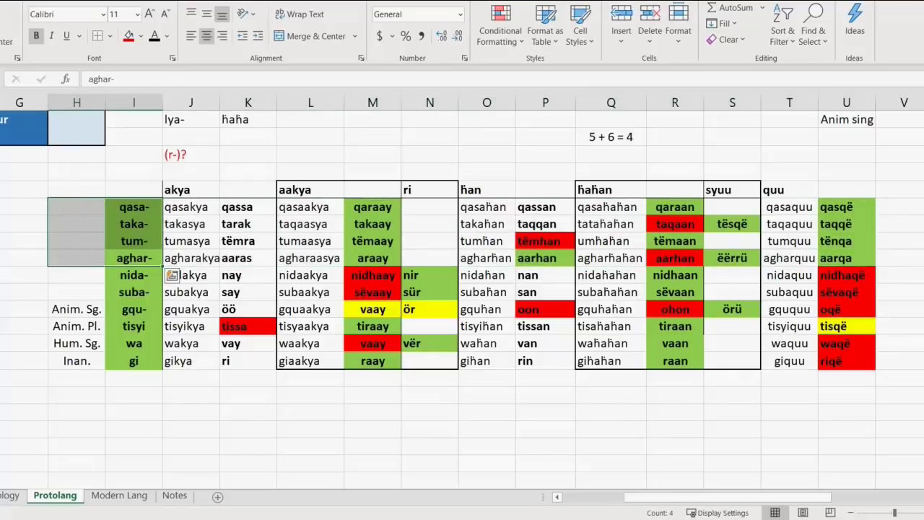
type("2 pl 1st pl 1st INC hum. Pl")
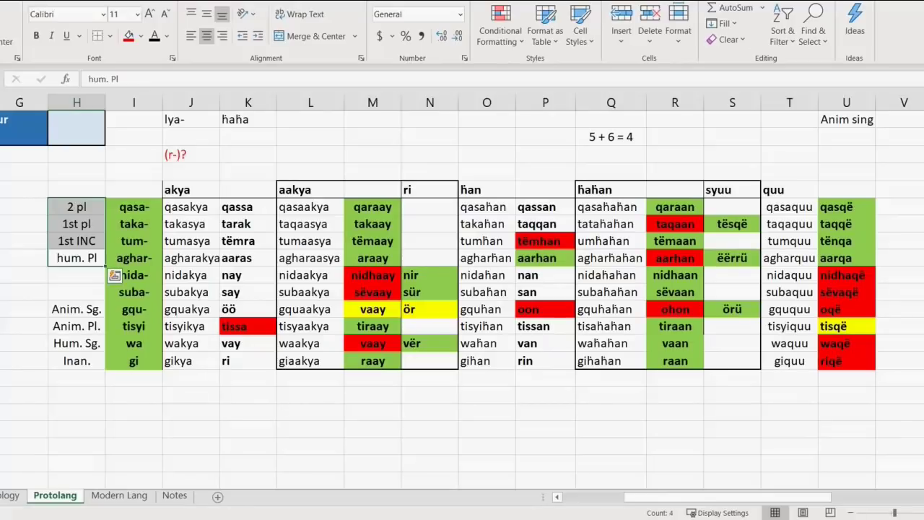
Label the stem nida- as 1st sg. and the stem suba- as 2nd sing in column H.
scroll(462, 289, "up", 3)
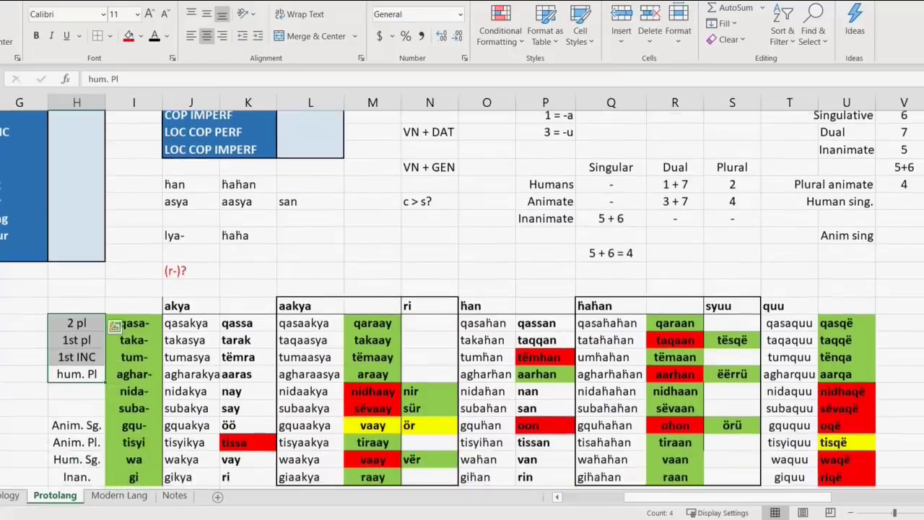
scroll(77, 309, "down", 1)
left_click_drag(77, 309, 77, 258)
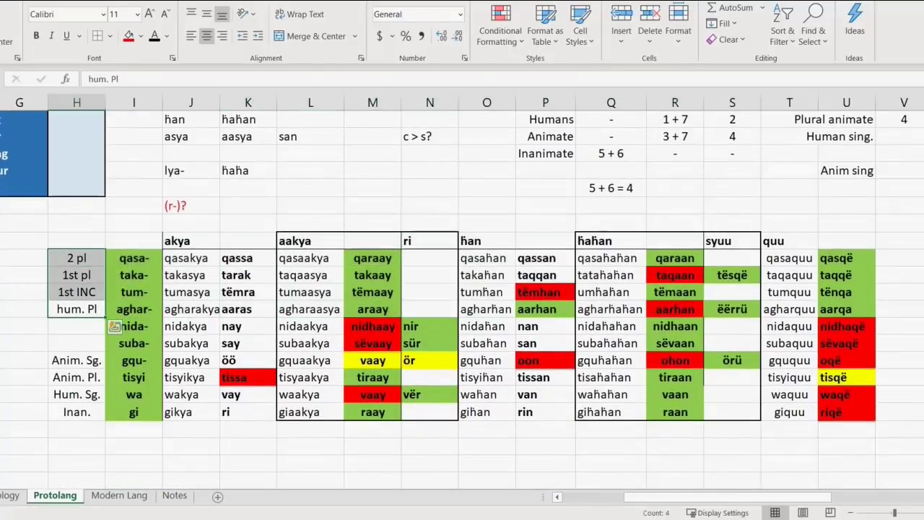
left_click(134, 343)
left_click_drag(133, 326, 134, 343)
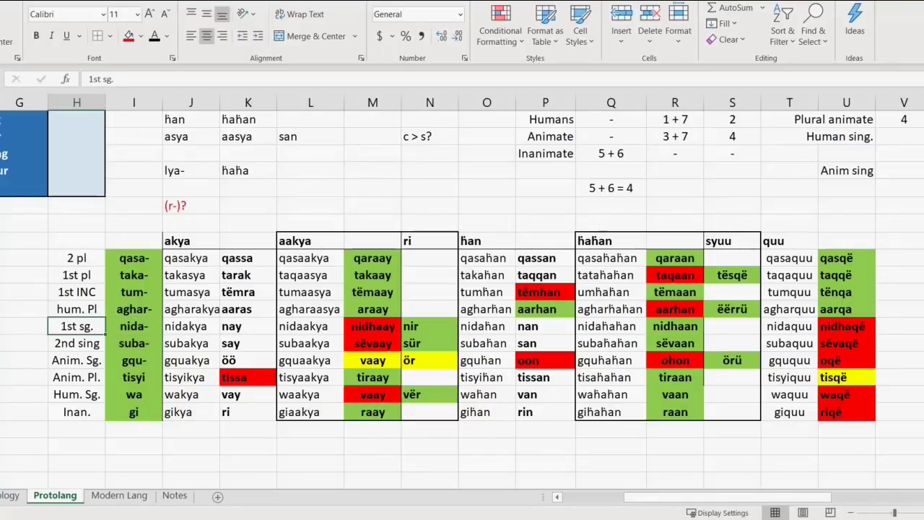
Examine which persons take the ri forms, checking nir, sür and vër against the 1st sg., 2nd sing and Hum. Sg. rows.
left_click(134, 326)
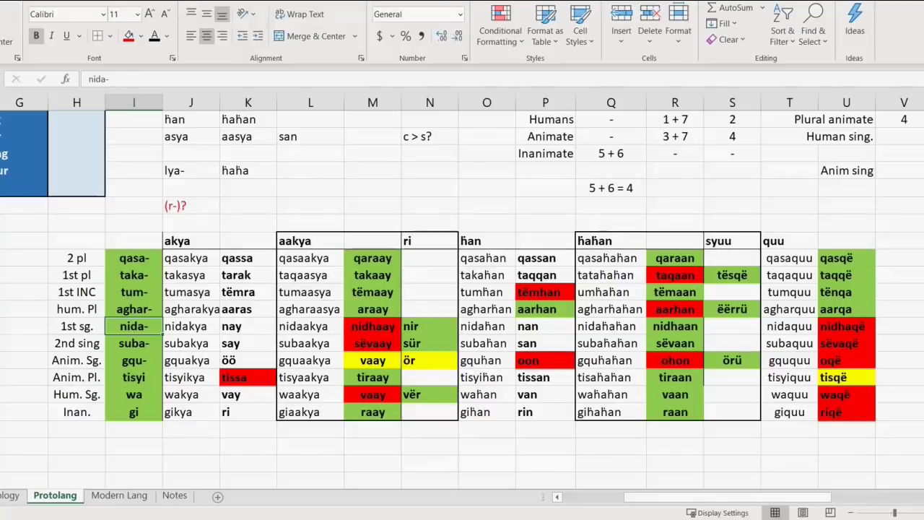
left_click_drag(133, 326, 77, 327)
left_click(77, 326)
left_click_drag(429, 240, 430, 412)
left_click(430, 447)
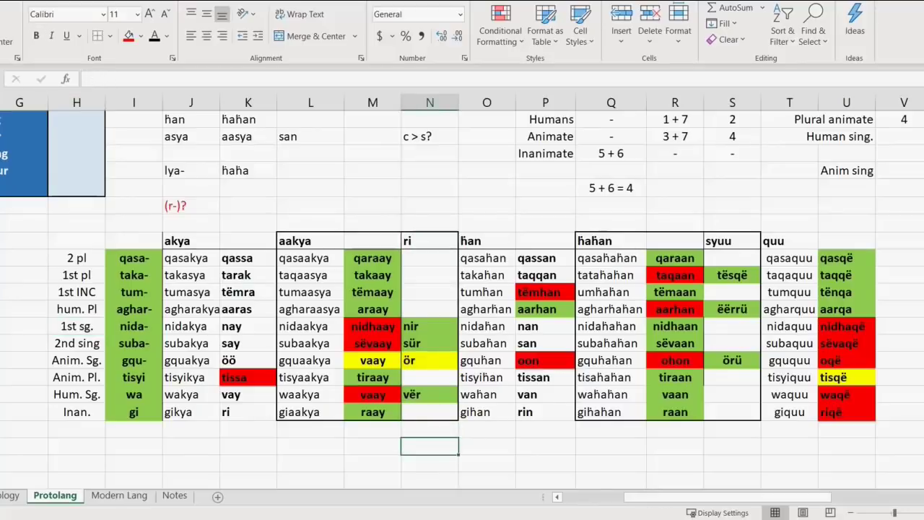
left_click_drag(430, 343, 76, 327)
left_click(77, 327)
left_click(77, 343)
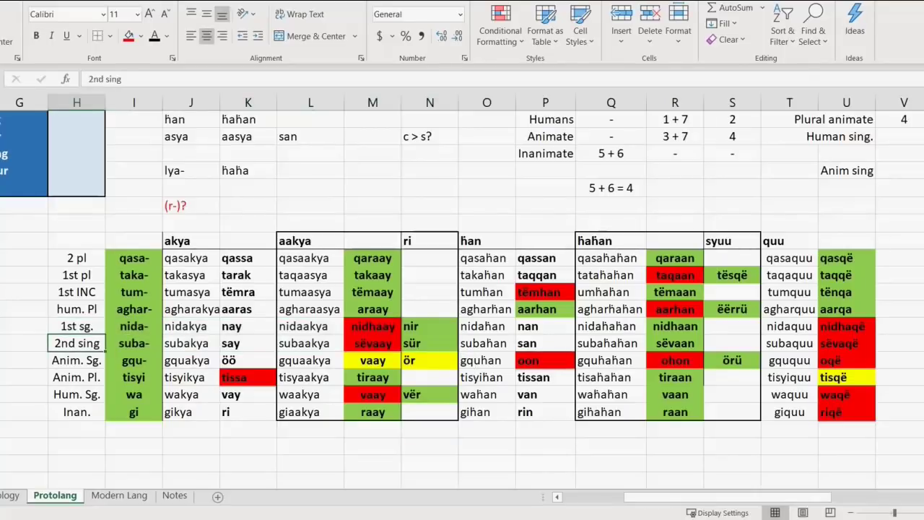
left_click(430, 395)
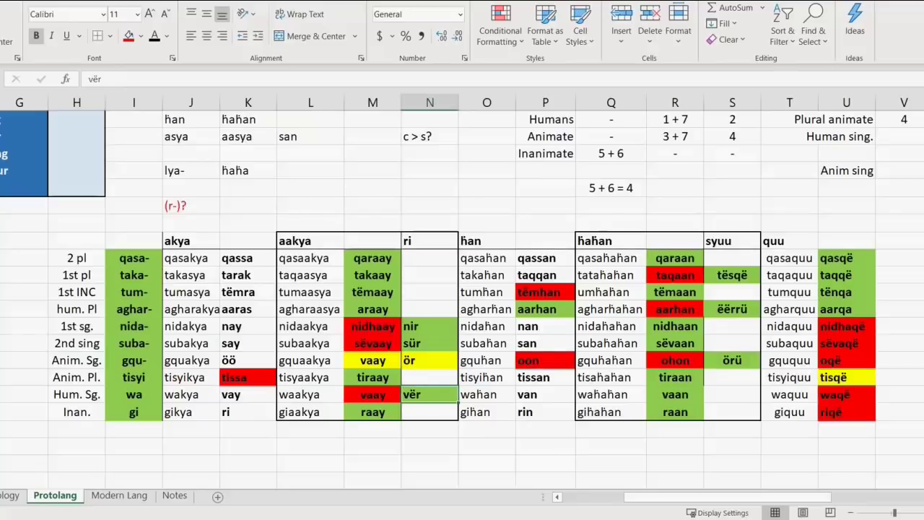
left_click_drag(429, 395, 134, 394)
left_click(76, 395)
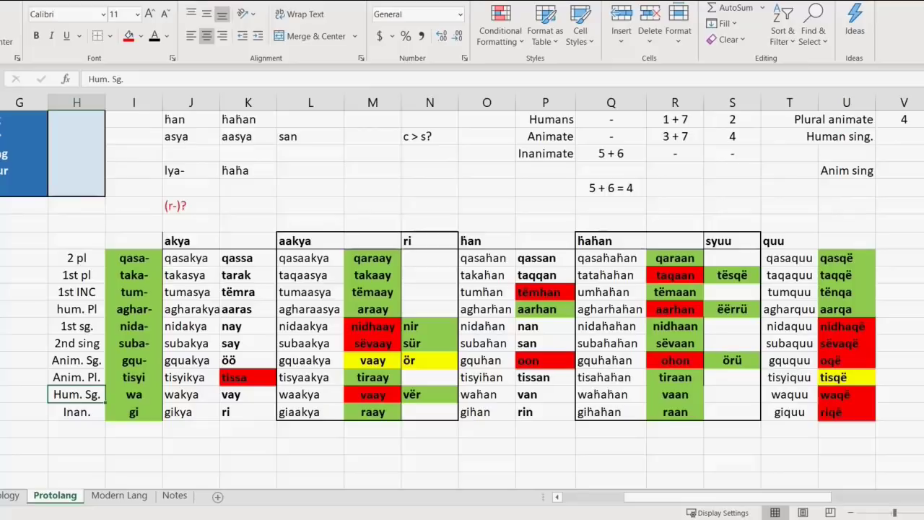
Mark ör in the Anim. Sg. row green and replace the syuu column beside ḧaḧan with the centred quu forms.
left_click_drag(430, 361, 77, 361)
left_click(76, 360)
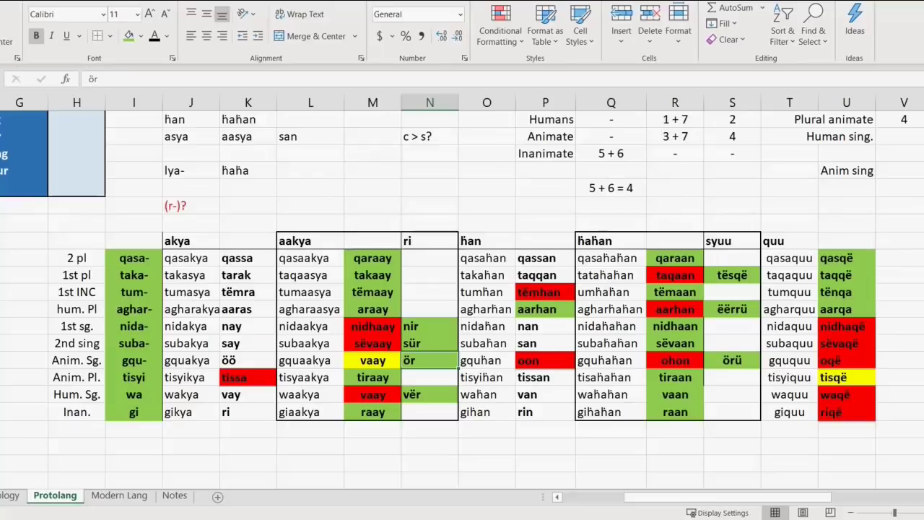
left_click(77, 413)
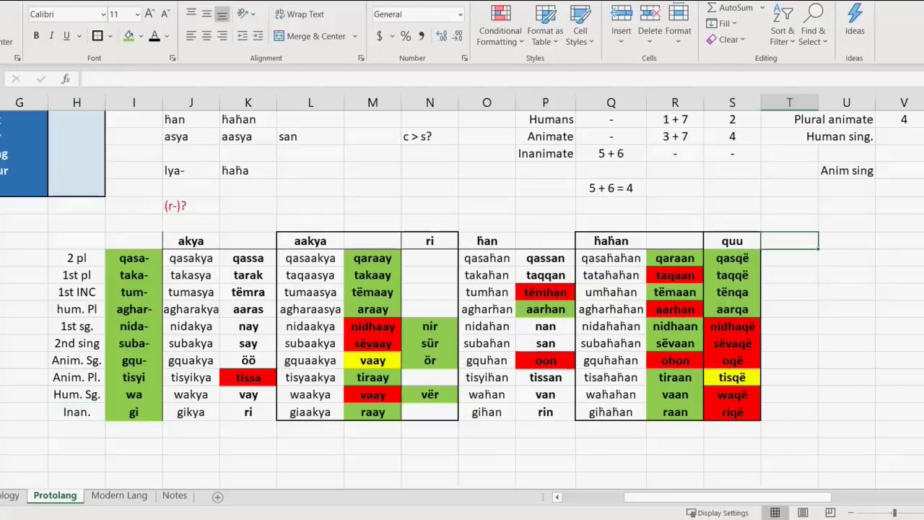
left_click_drag(733, 242, 732, 412)
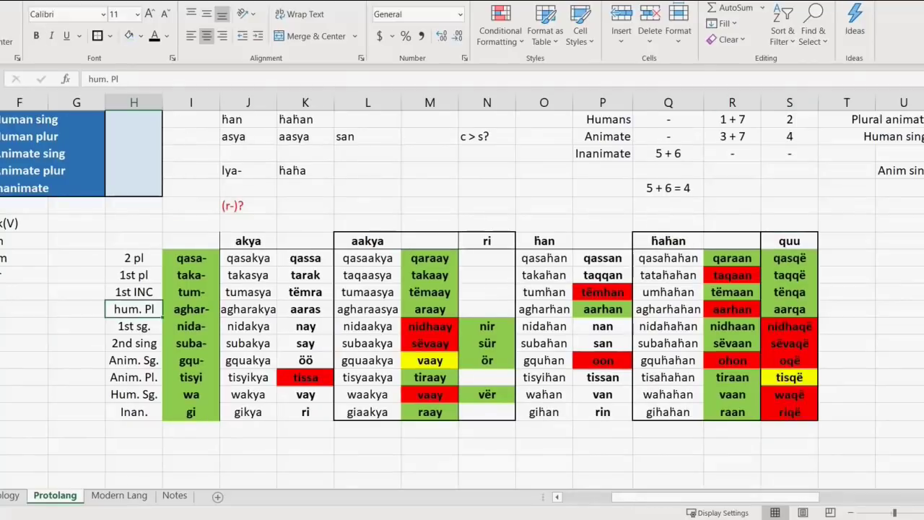
Mark ohon green and fill the Pronouns table with nida, taka, tum, suba, qasa, wa, aghar, gqu, tisyi and gi.
left_click_drag(192, 259, 135, 412)
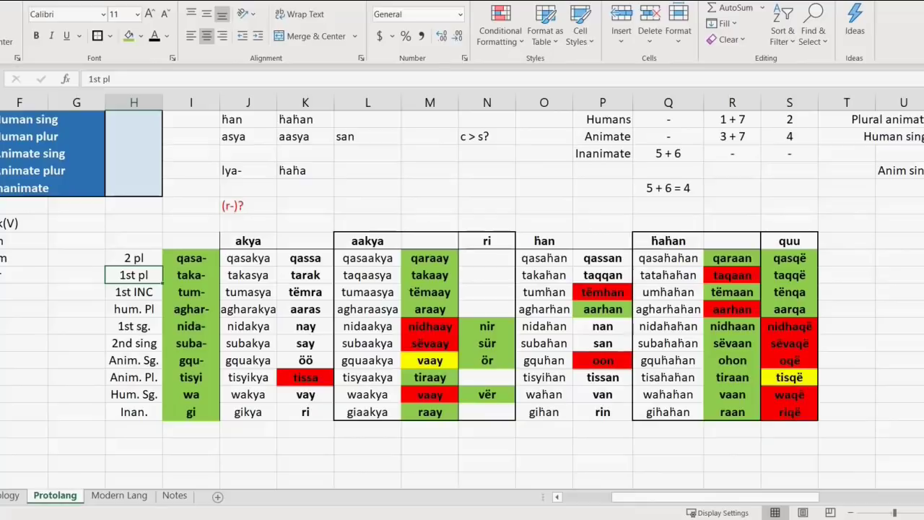
left_click(134, 259)
scroll(463, 288, "up", 3)
scroll(462, 289, "left", 1)
left_click_drag(235, 198, 236, 354)
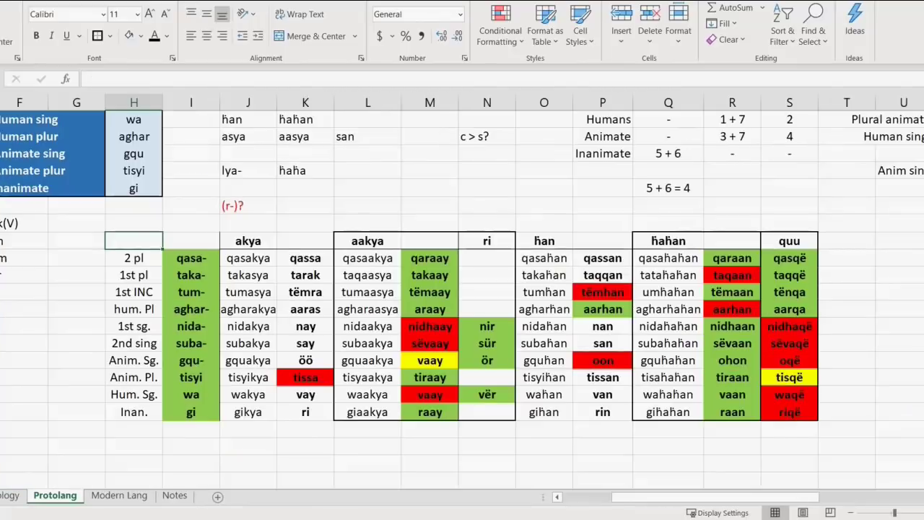
Examine the whole Protolang paradigm, and compare it with the Indicative forms of the Auxiliary Verb table on the Modern Lang sheet.
mouse_move(134, 241)
left_mouse_down()
mouse_move(789, 377)
mouse_move(789, 411)
left_mouse_up()
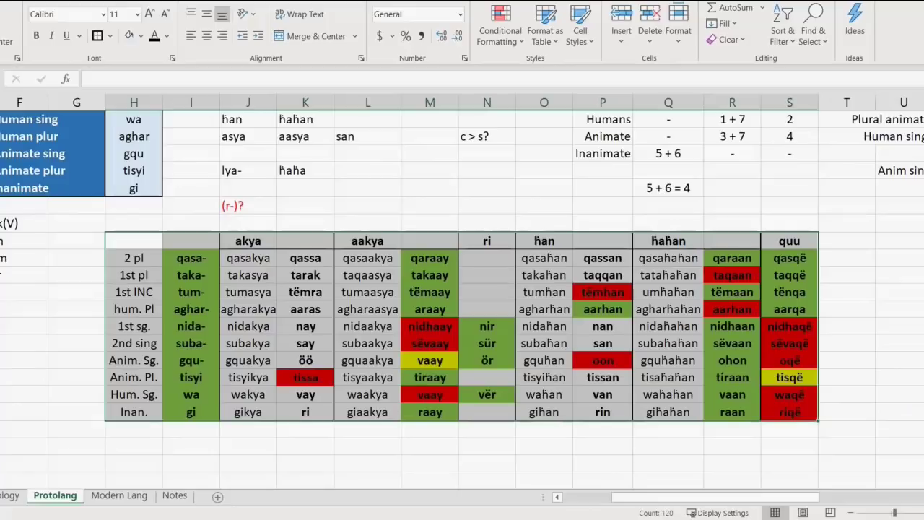
left_click(119, 496)
key("ctrl+Page_Down")
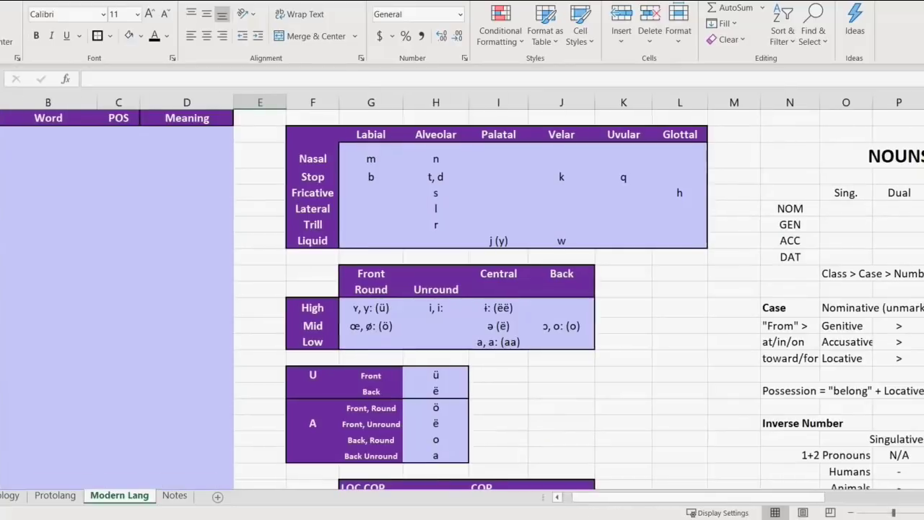
scroll(463, 300, "right", 1)
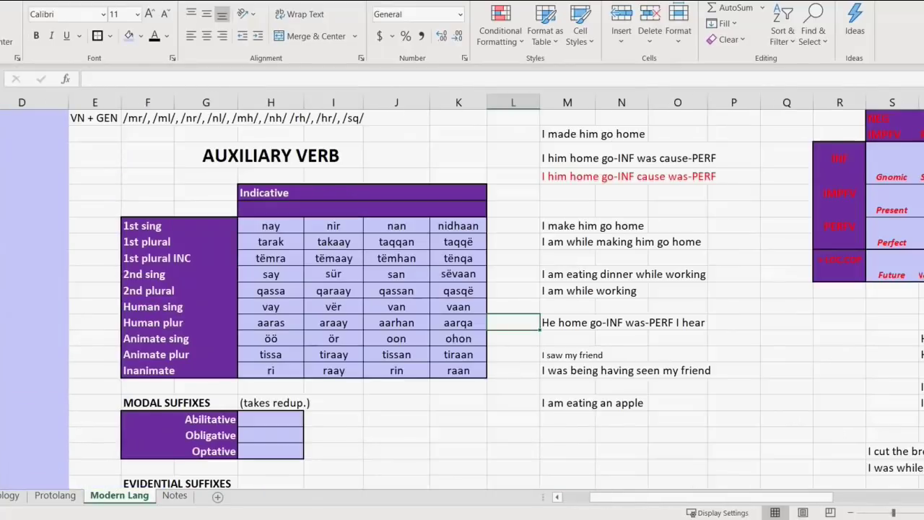
left_click_drag(270, 209, 333, 370)
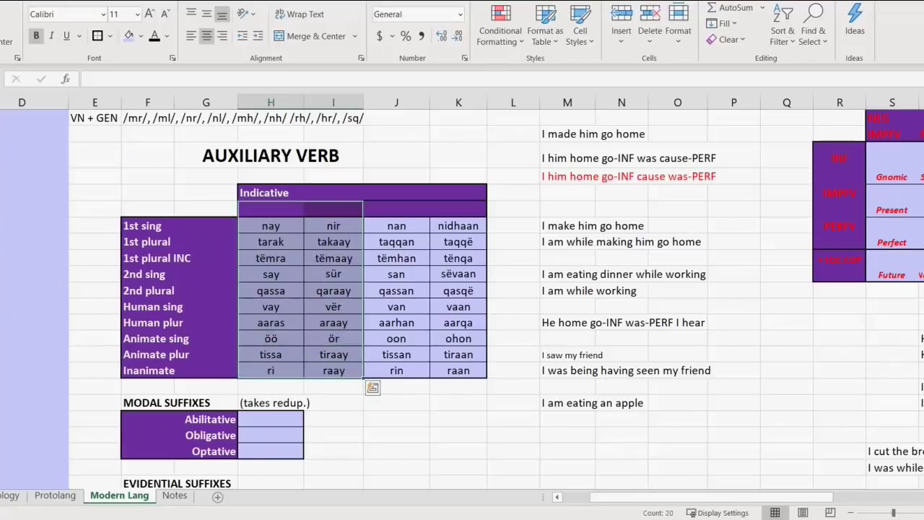
left_click_drag(396, 209, 459, 371)
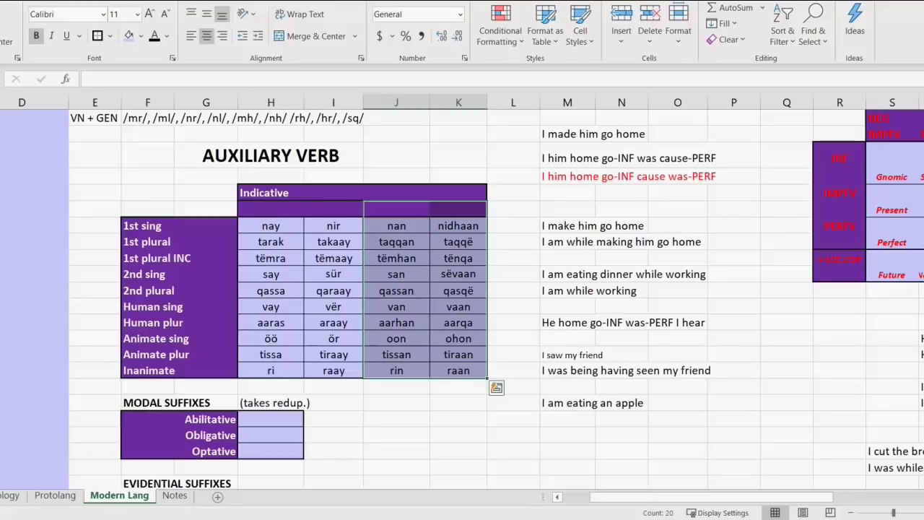
Examine the LOC COP and COP tense-aspect grid, checking Present, Imperfect, Future and Perfect and the COP IMPFV column.
scroll(433, 300, "up", 4)
left_click_drag(148, 279, 397, 167)
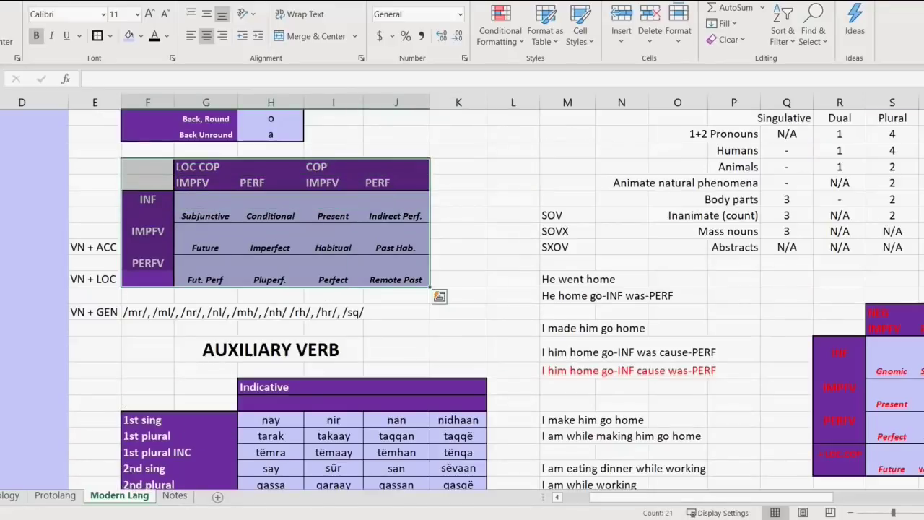
left_click(513, 199)
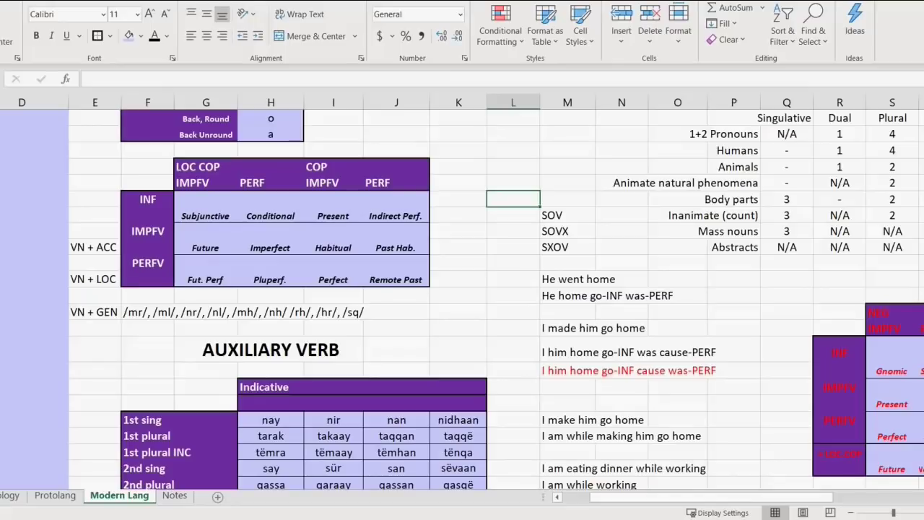
left_click(332, 279)
left_click(333, 215)
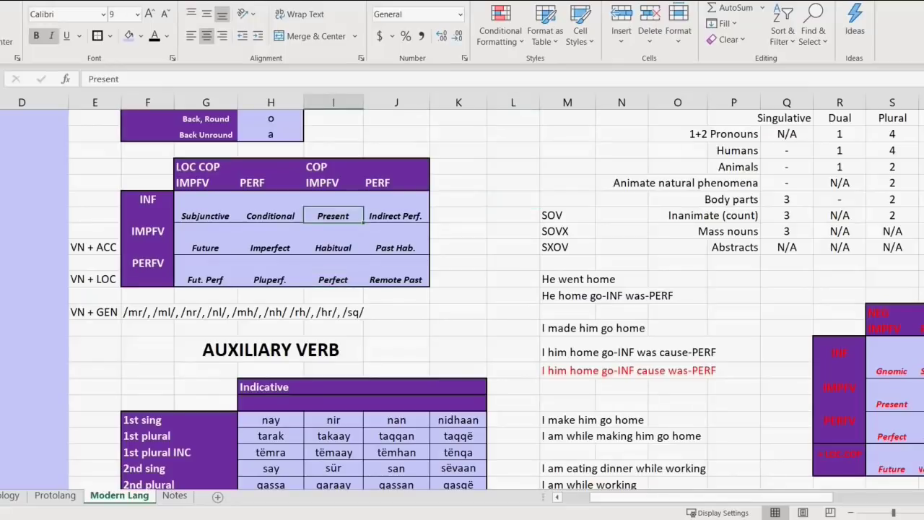
left_click(271, 248)
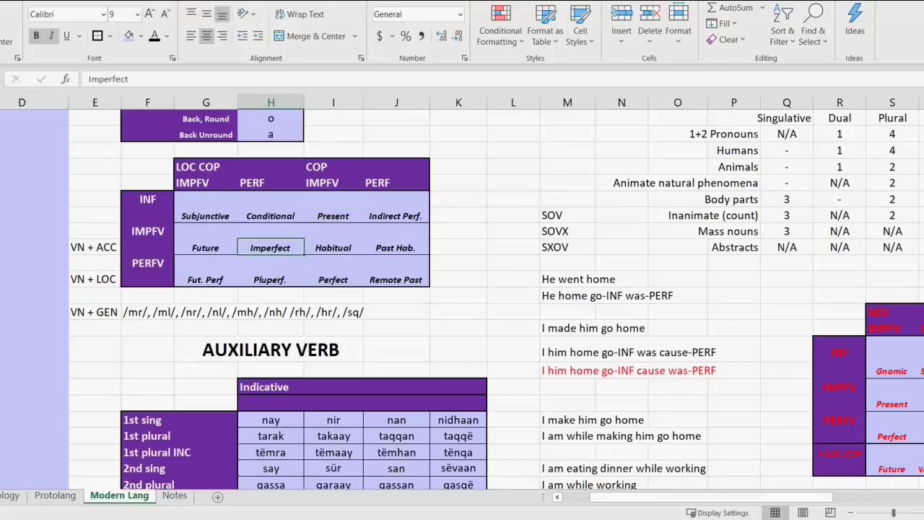
left_click(206, 247)
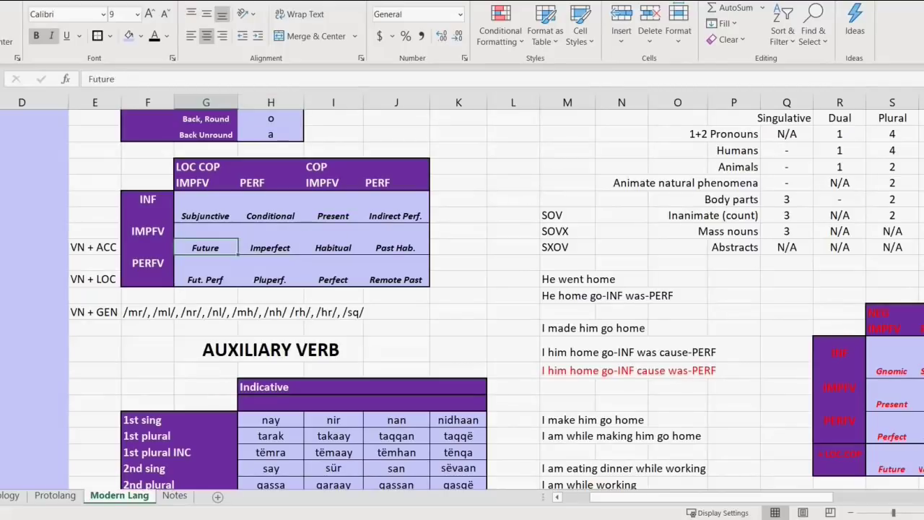
left_click(333, 279)
left_click_drag(333, 280, 332, 166)
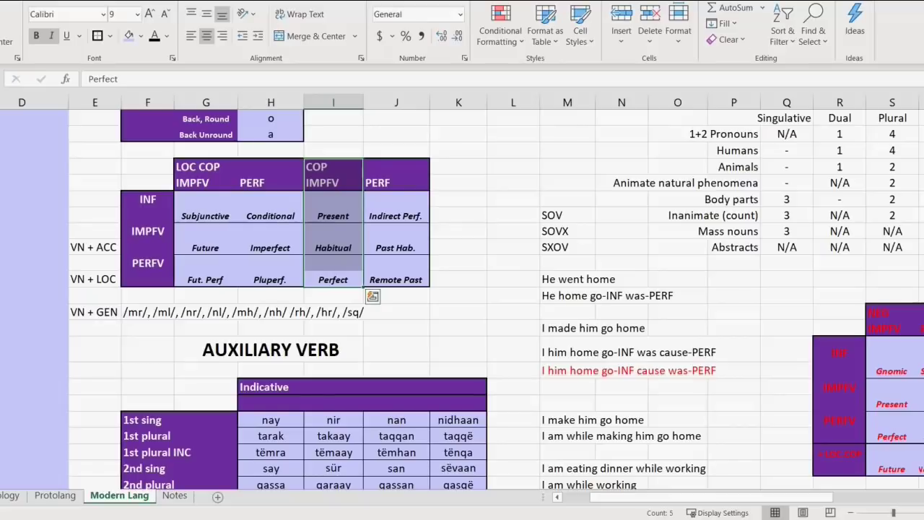
Examine the Auxiliary Verb table column by column, comparing the nay, nir and nan series and the Human plur forms.
scroll(462, 293, "down", 3)
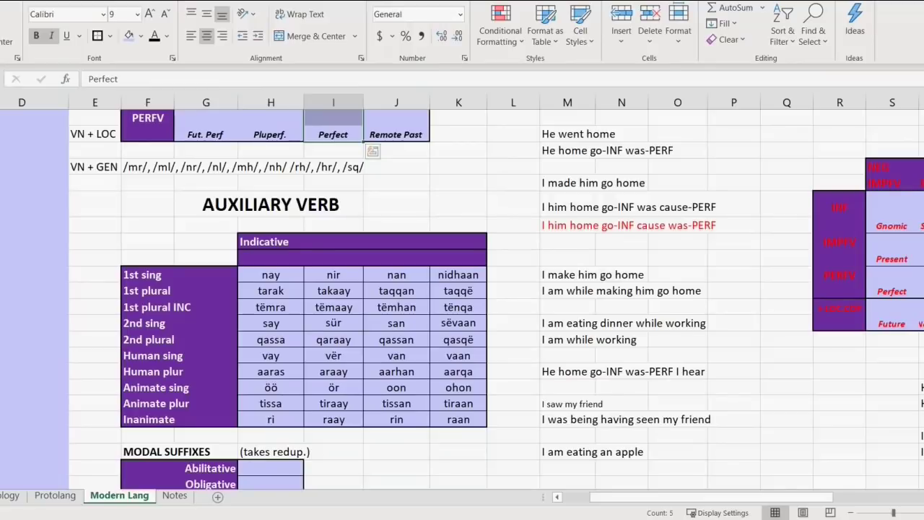
left_click_drag(271, 275, 271, 418)
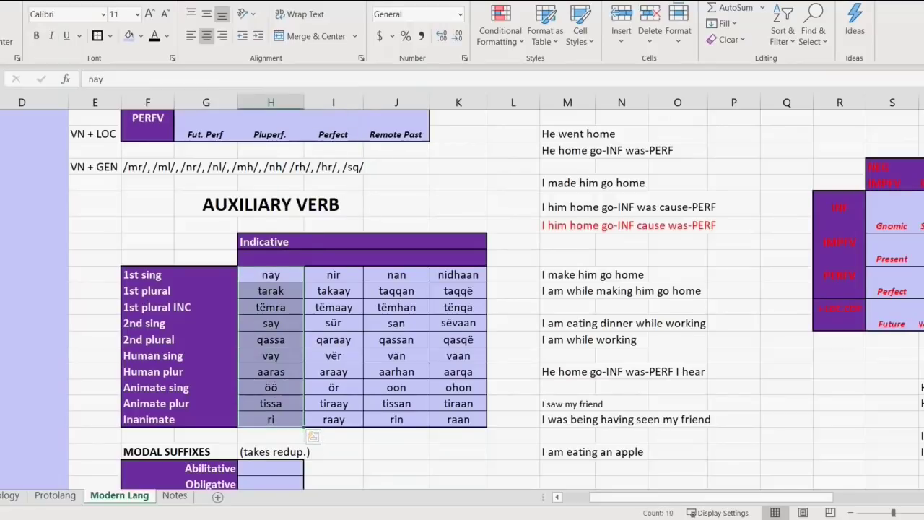
left_click_drag(333, 275, 333, 419)
left_click_drag(396, 275, 397, 419)
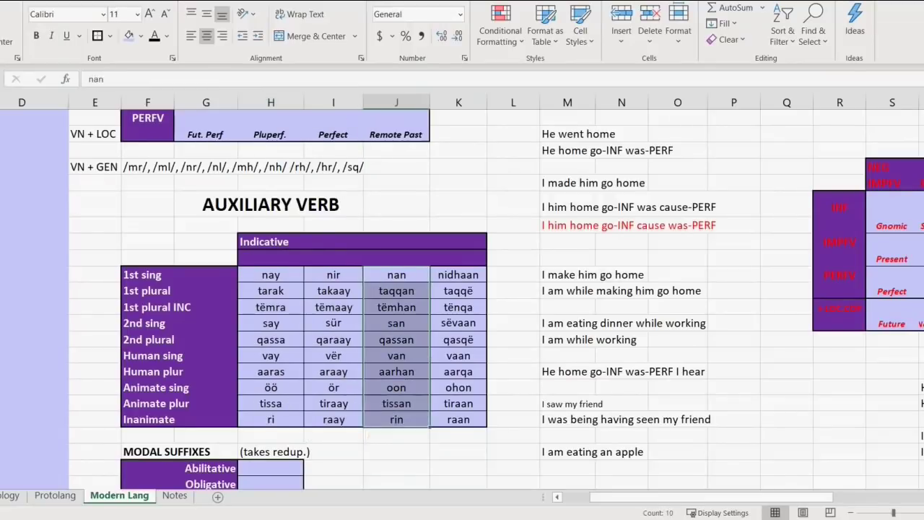
left_click(458, 204)
left_click_drag(270, 258, 271, 419)
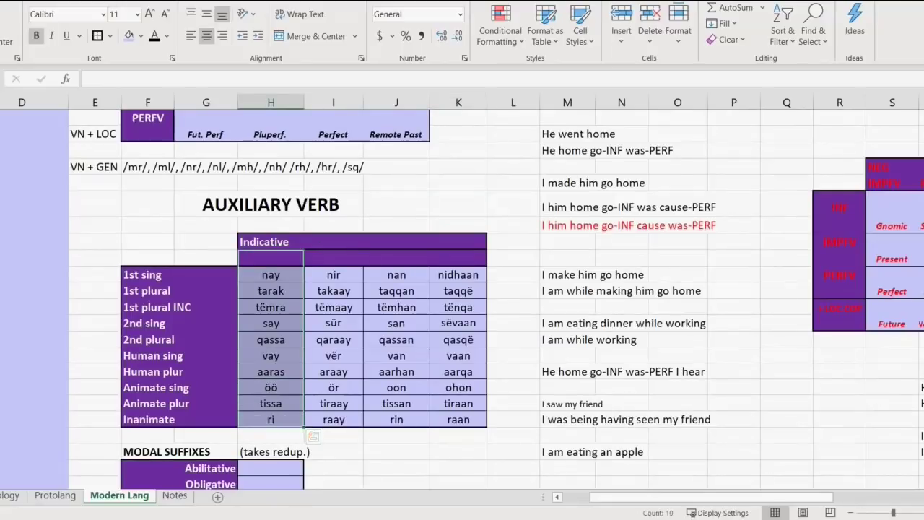
left_click(396, 258)
left_click_drag(397, 257, 397, 419)
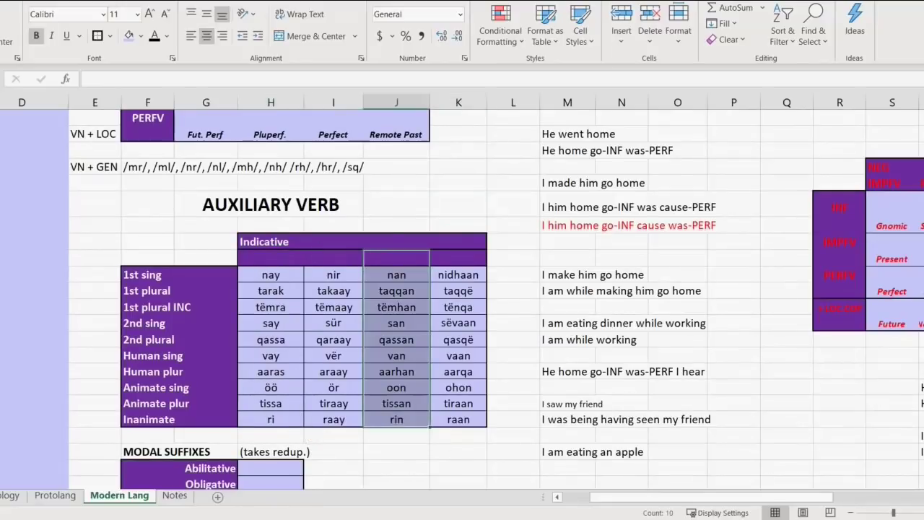
left_click(397, 275)
left_click(397, 372)
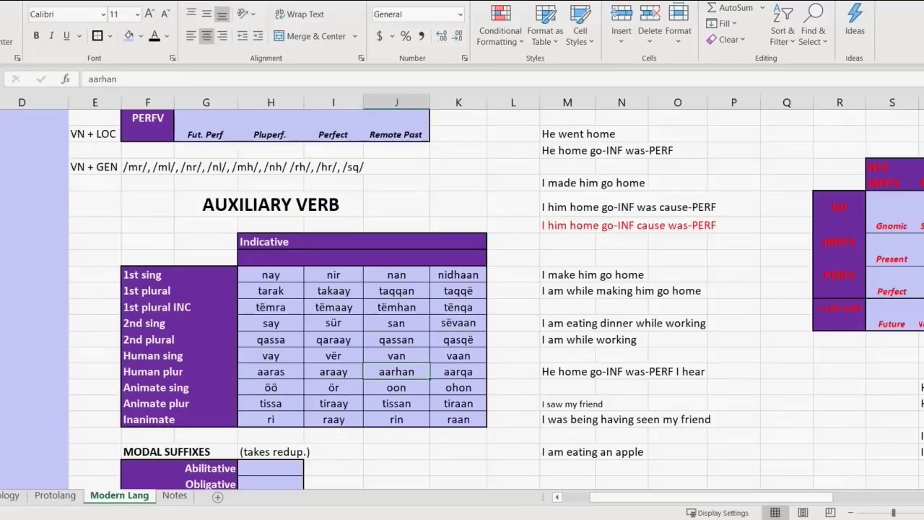
left_click_drag(396, 419, 396, 275)
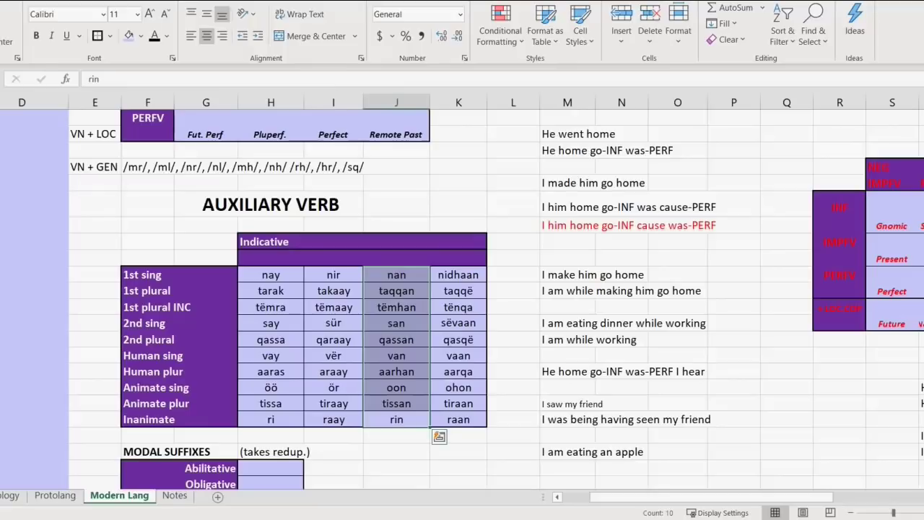
left_click(176, 371)
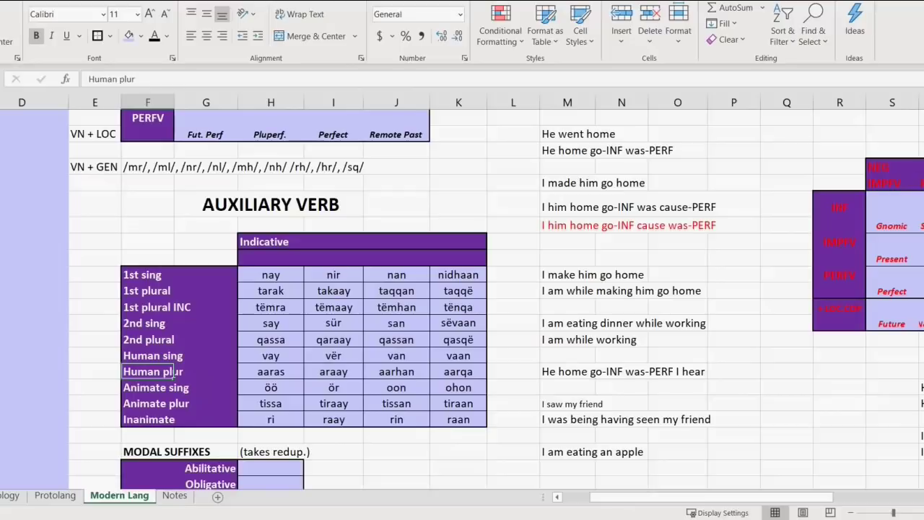
Copy the IMPFV, PERF, IMPFV, PERF headings from the copula grid into the empty row under Indicative in the Auxiliary Verb table.
scroll(176, 371, "up", 2)
left_click_drag(190, 134, 426, 135)
key("ctrl+c")
left_click(271, 354)
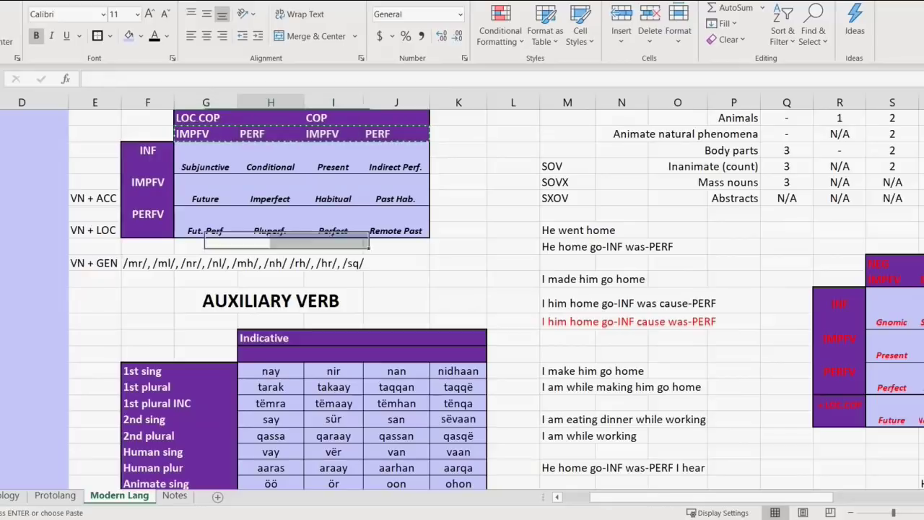
key("ctrl+v")
left_click(458, 263)
scroll(462, 289, "down", 3)
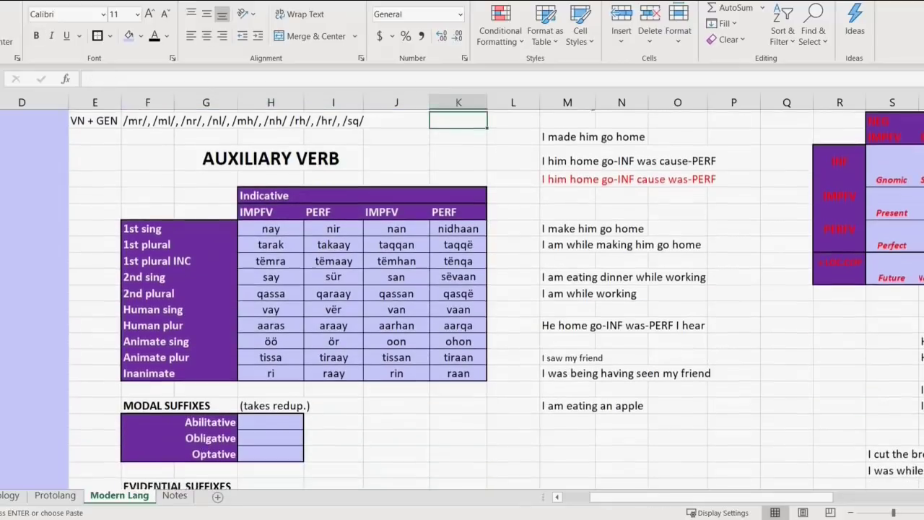
left_click_drag(271, 208, 480, 370)
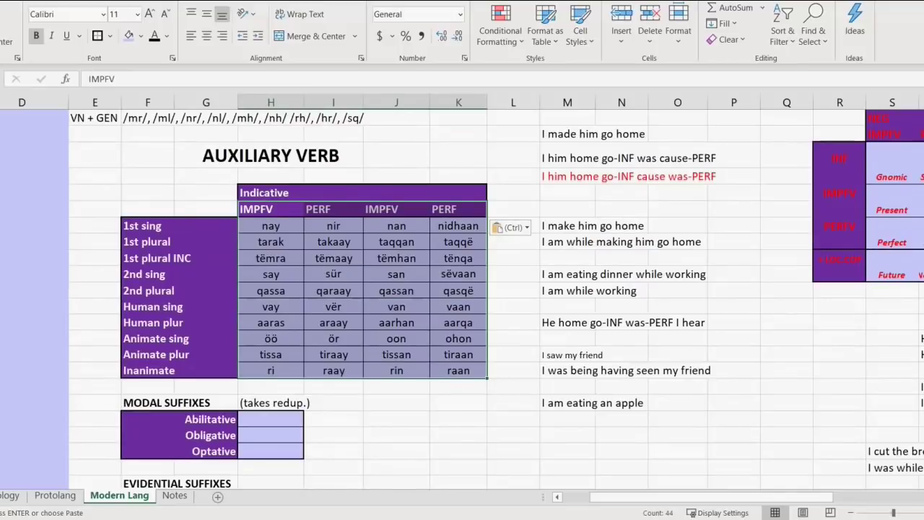
Rearrange Protolang's Copulae table as COP IMPERF ḧan, COP PERF ḧaḧan and COP PERF (PL) quu, separated from the LOC COP rows.
left_click(55, 496)
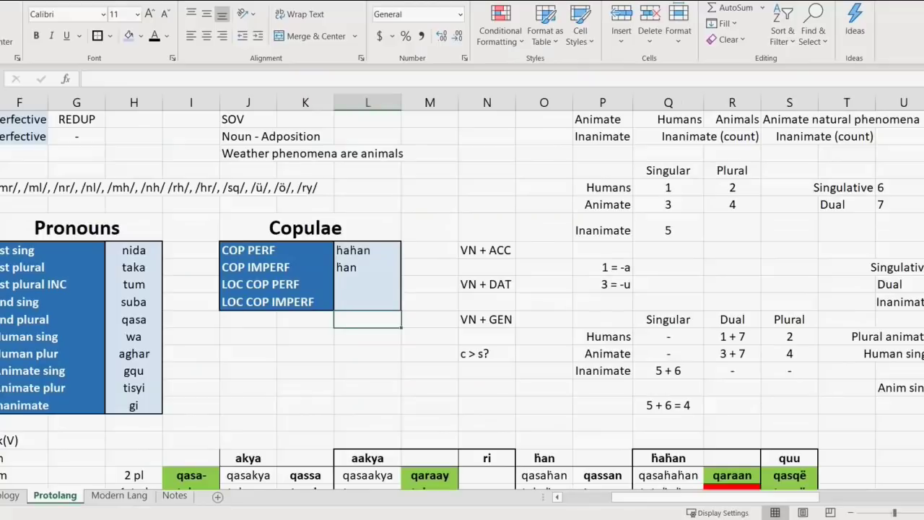
left_click_drag(247, 250, 367, 250)
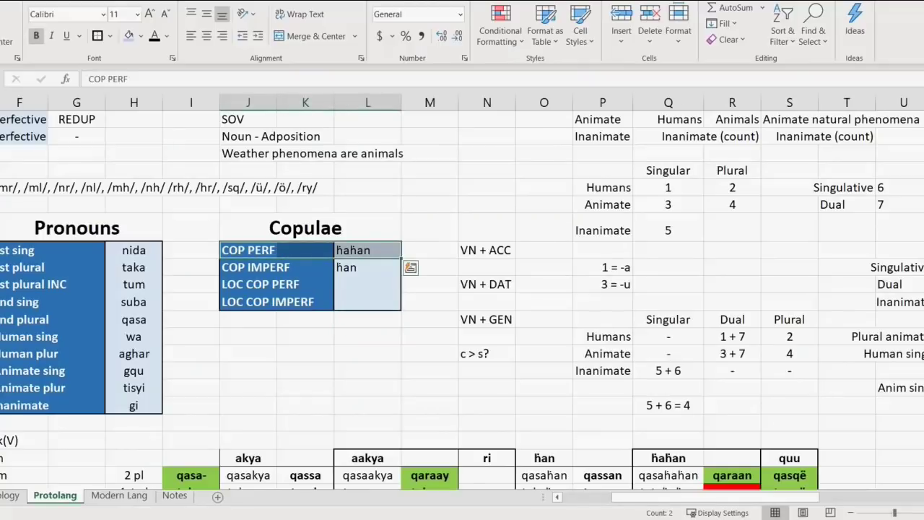
left_click(367, 267)
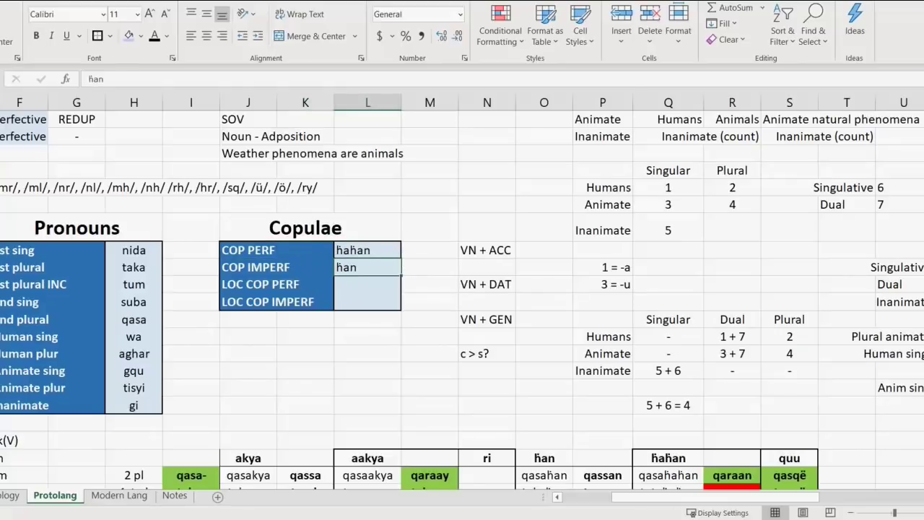
left_click(247, 251)
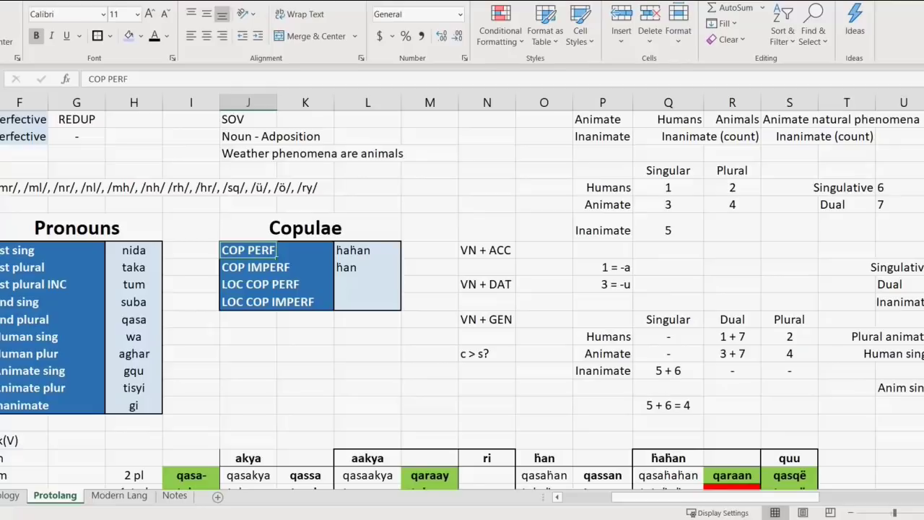
key("Right")
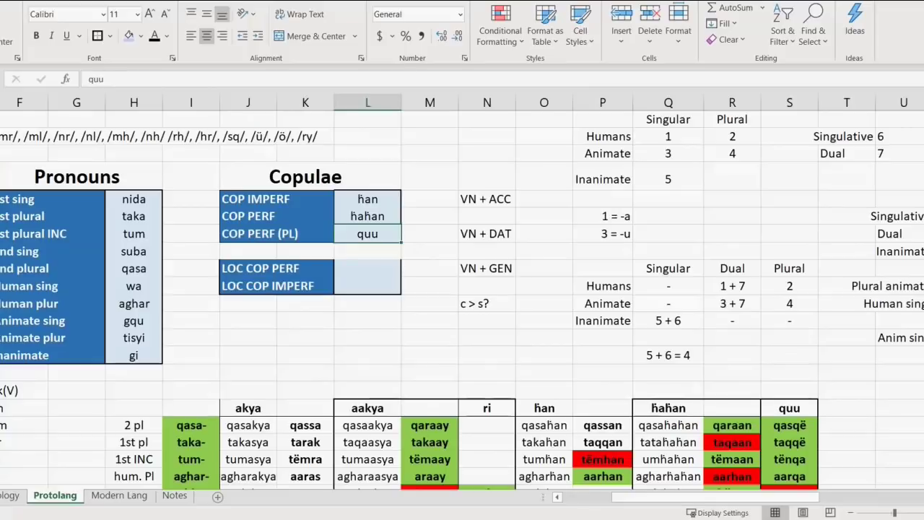
left_click(248, 234)
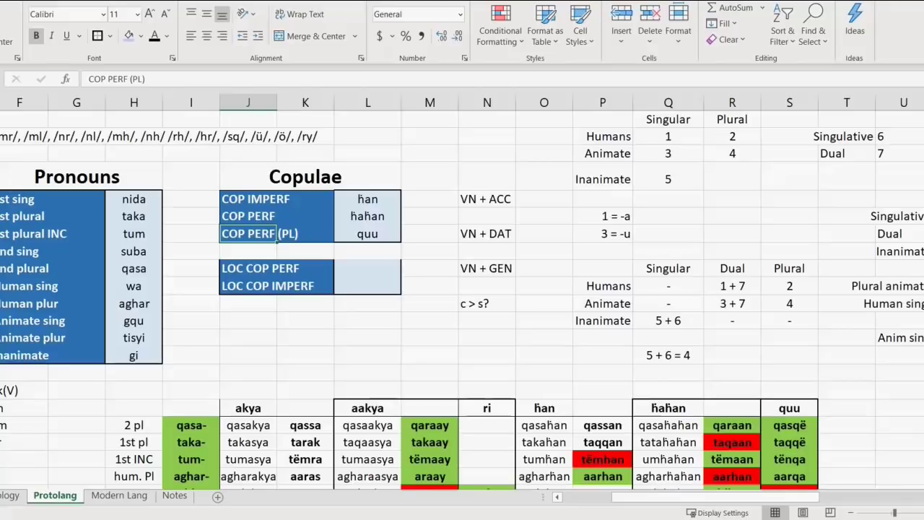
Note the source meaning "live" beside the COP IMPERF form ḧan.
left_click(430, 199)
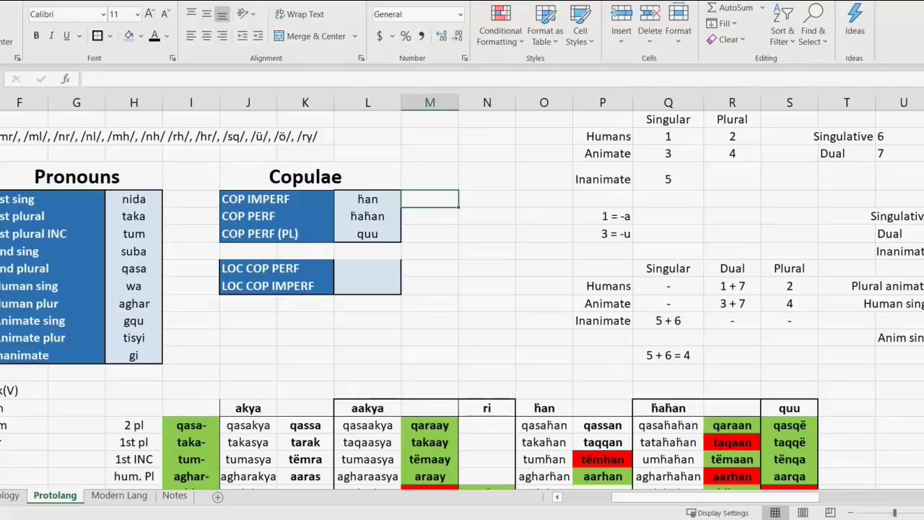
type("live")
key("Return")
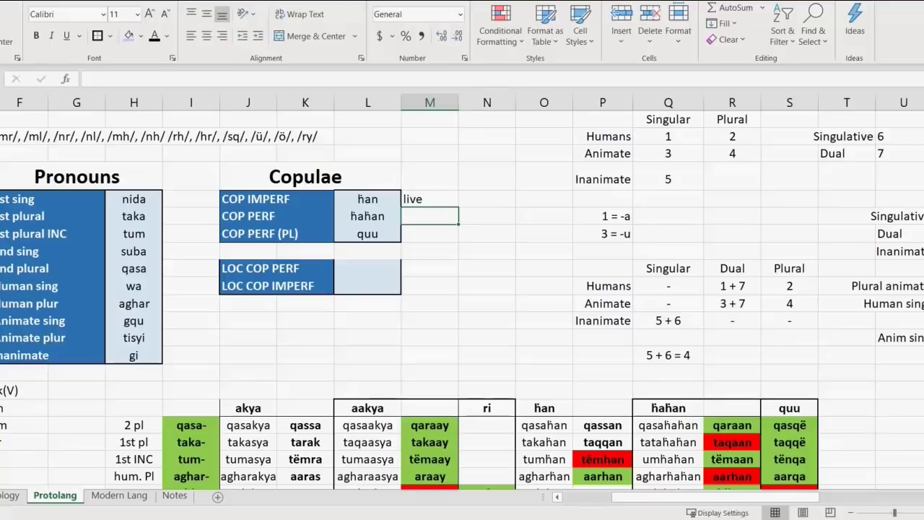
Center the "live" note and enter the source meaning "stay" beside the COP PERF (PL) form quu.
key("Up")
key("ctrl+e")
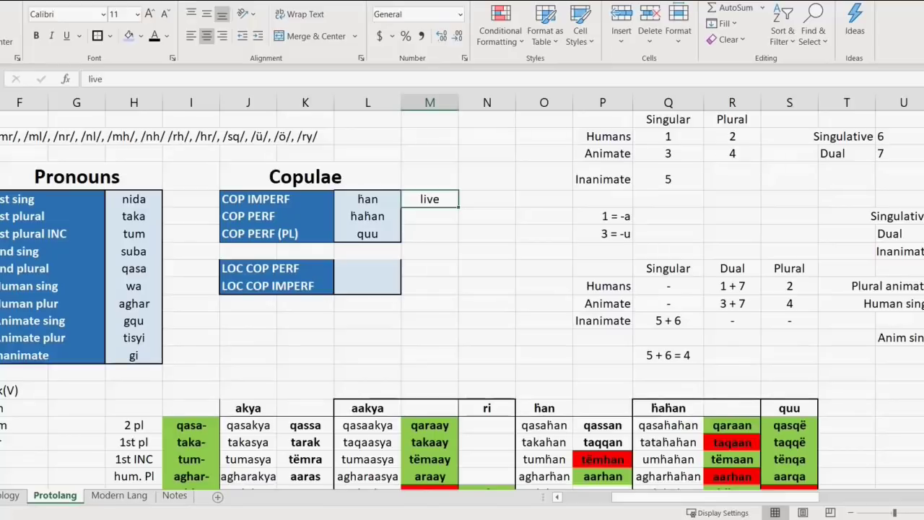
left_click(430, 216)
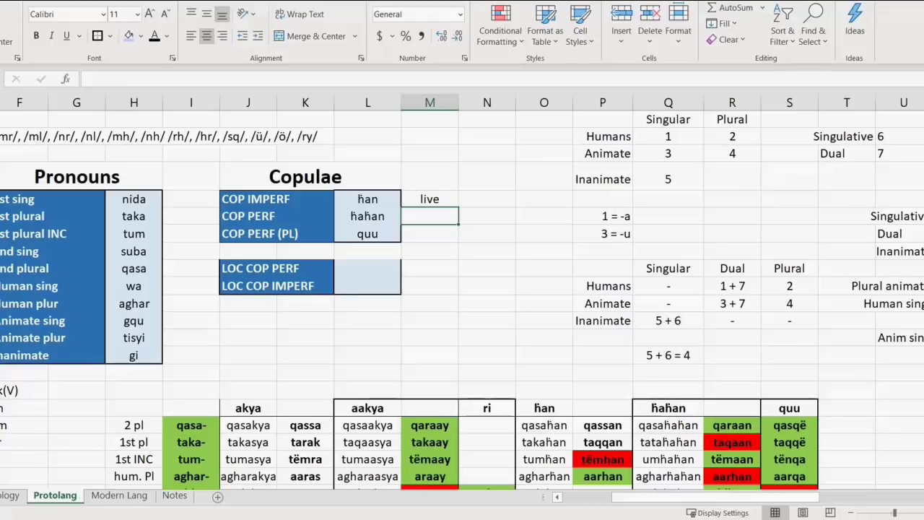
key("Down")
key("Left")
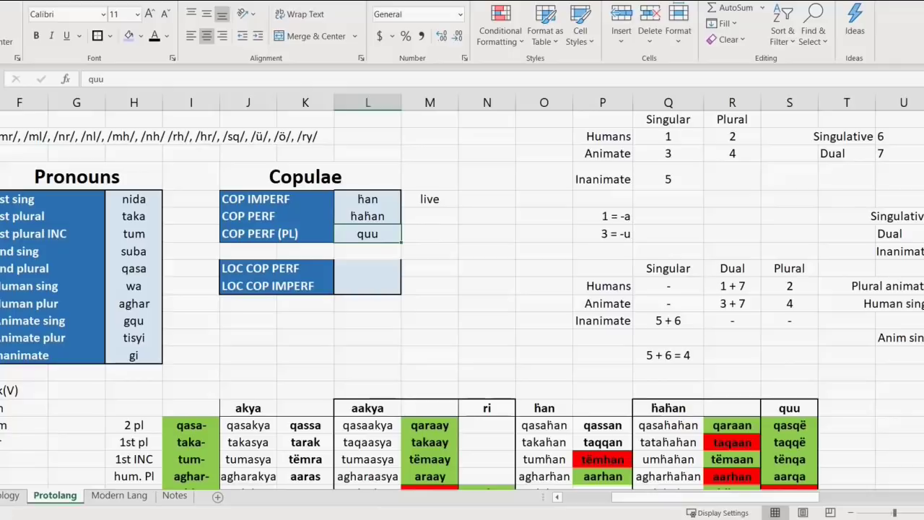
key("Right")
key("Left")
key("Left")
key("Left")
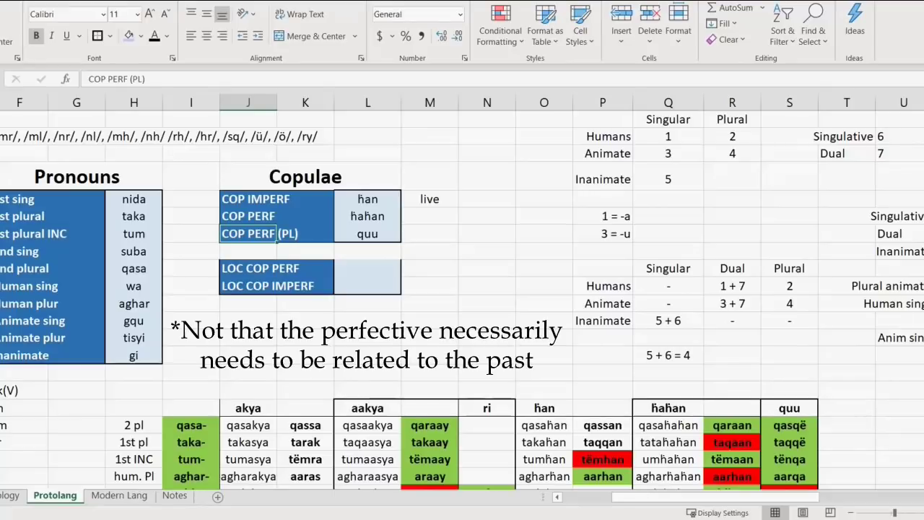
left_click(429, 234)
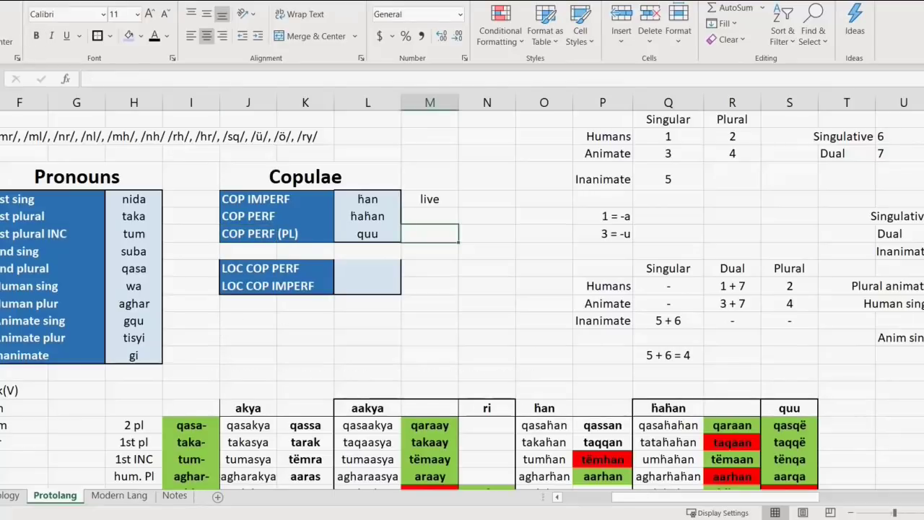
type("stay")
key("Return")
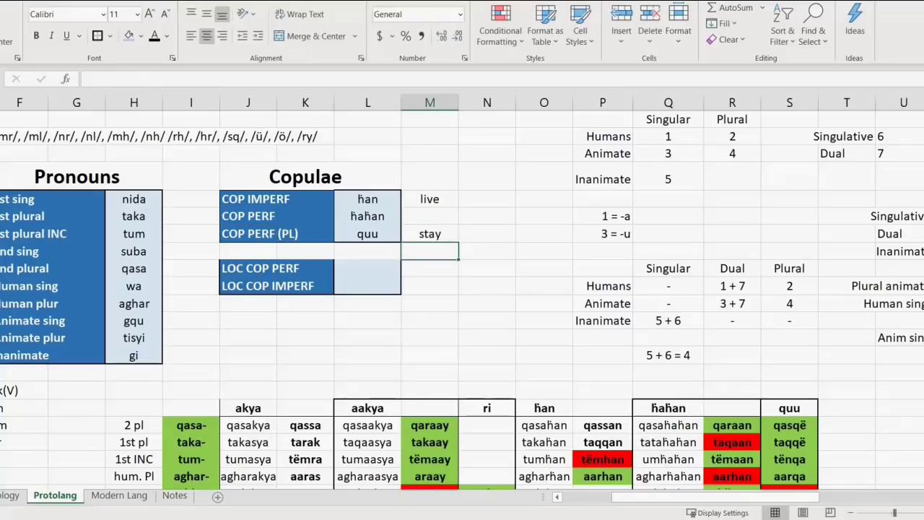
left_click(430, 234)
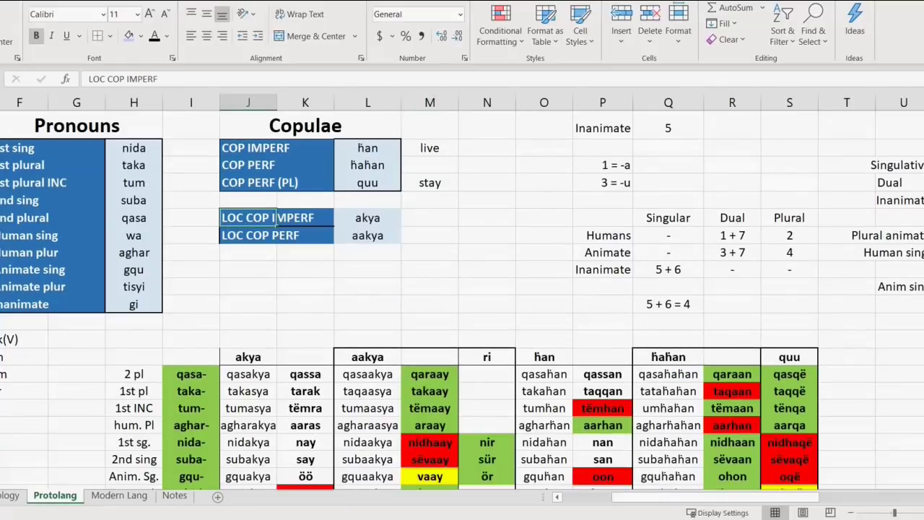
Note the source meaning "stand" beside the LOC COP IMPERF form akya.
left_click(367, 218)
left_click(248, 357)
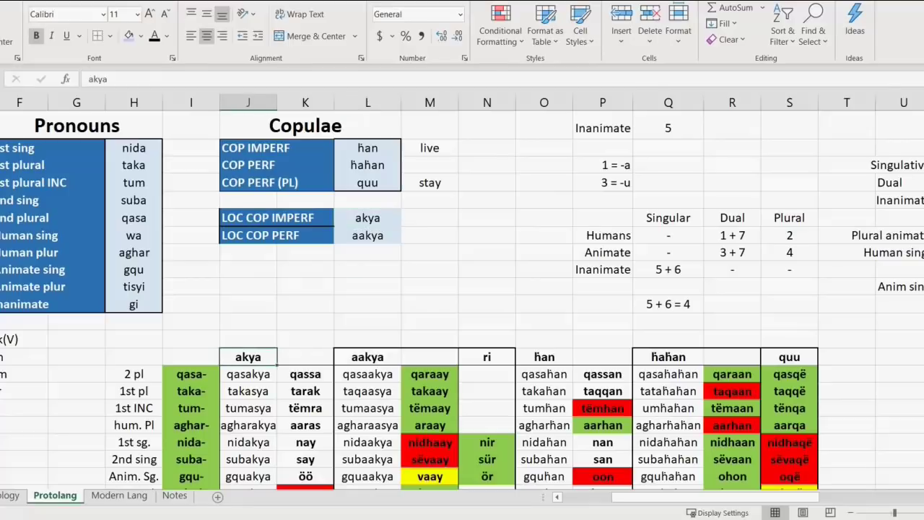
left_click(430, 218)
type("stand")
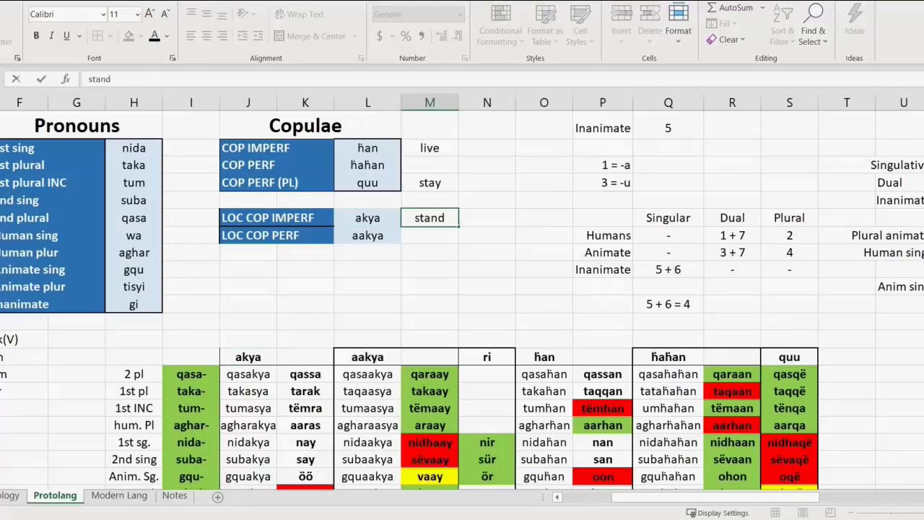
key("Return")
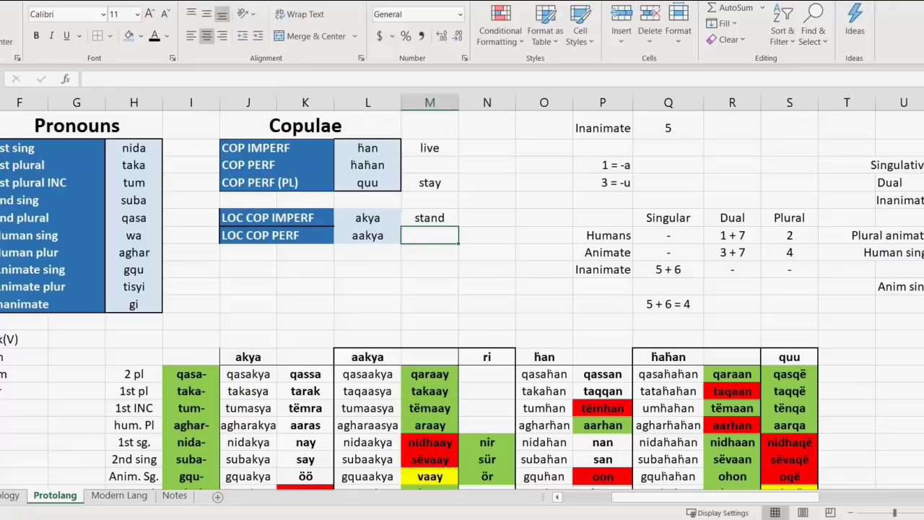
Add a LOC COP PERF (sg) row with the form aakya beneath the LOC COP PERF row.
left_click_drag(248, 235, 367, 235)
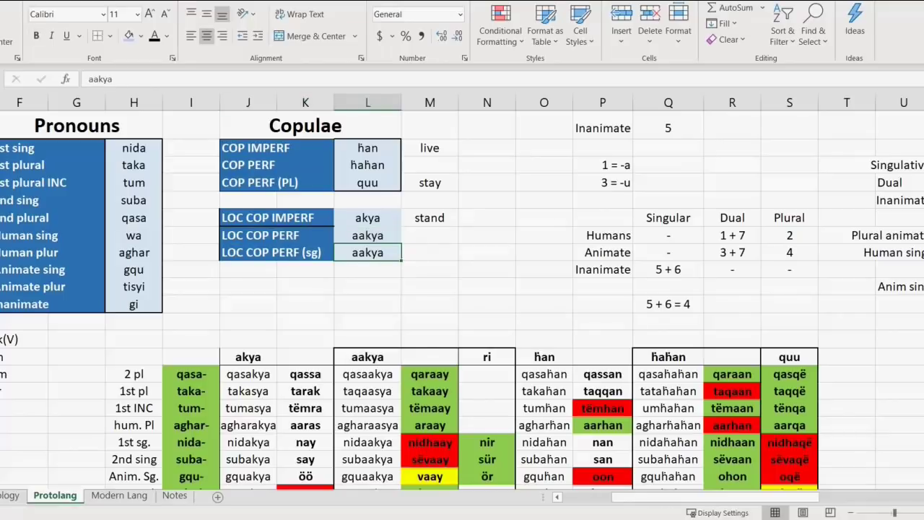
scroll(462, 296, "down", 1)
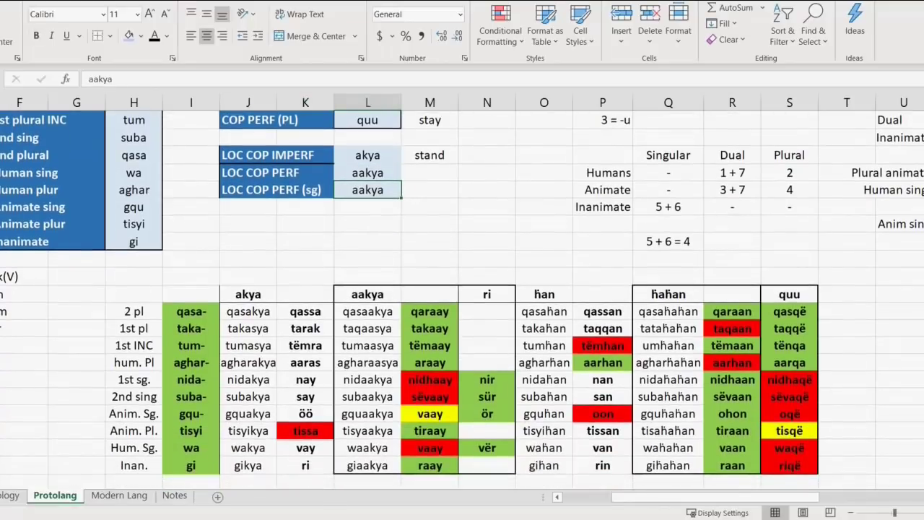
scroll(462, 296, "down", 1)
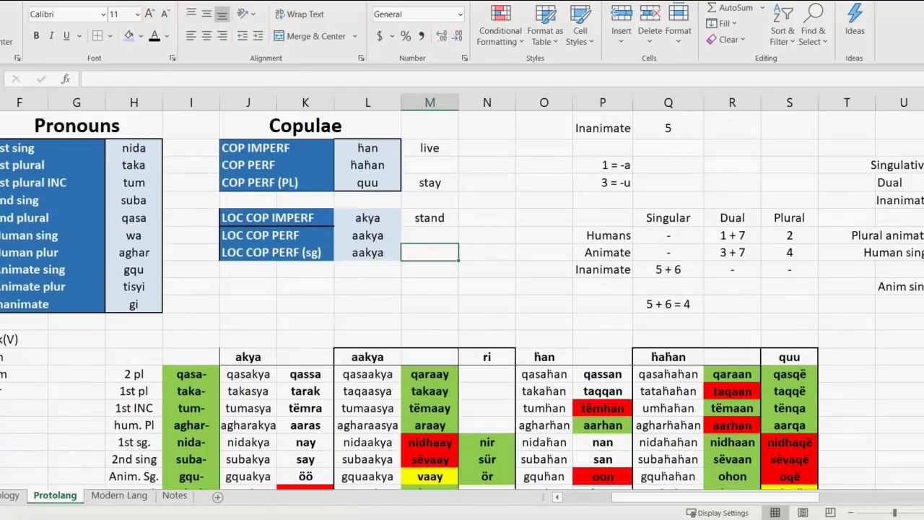
Enter the source meaning "stand" beside the LOC COP PERF (sg) form.
left_click(430, 219)
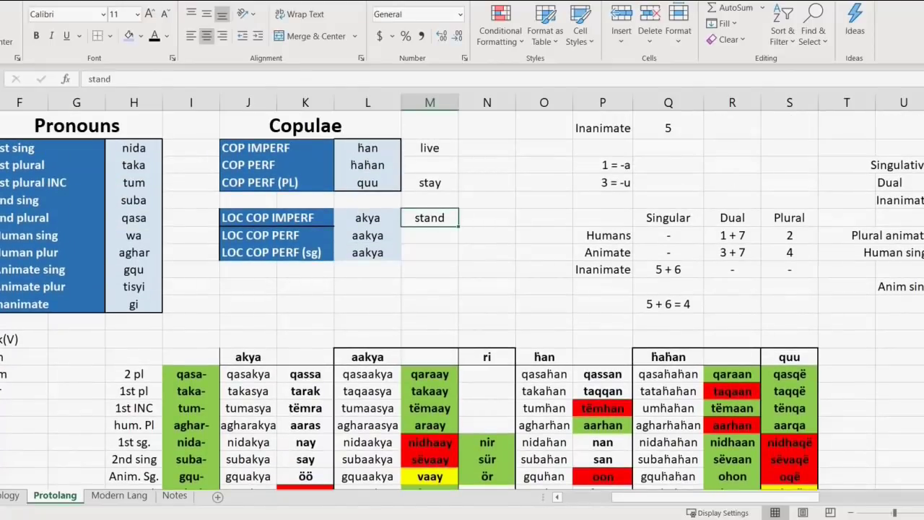
left_click(430, 252)
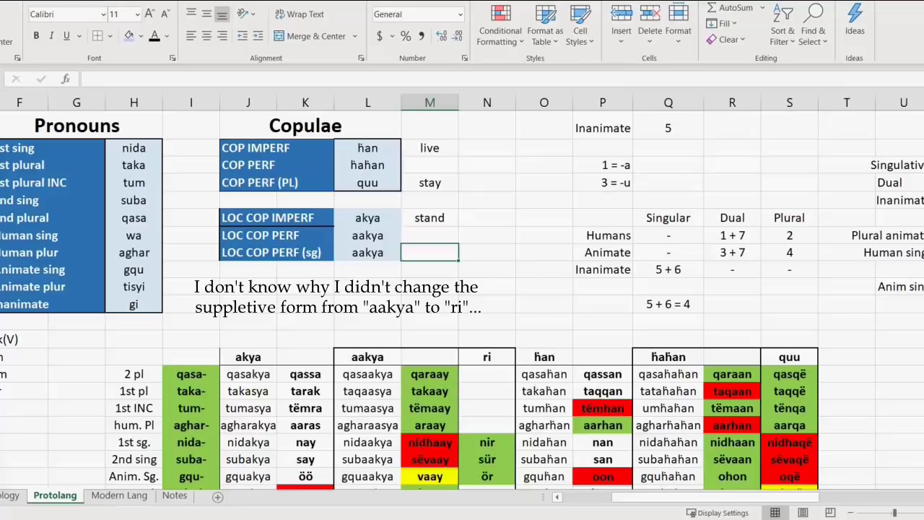
type("stand")
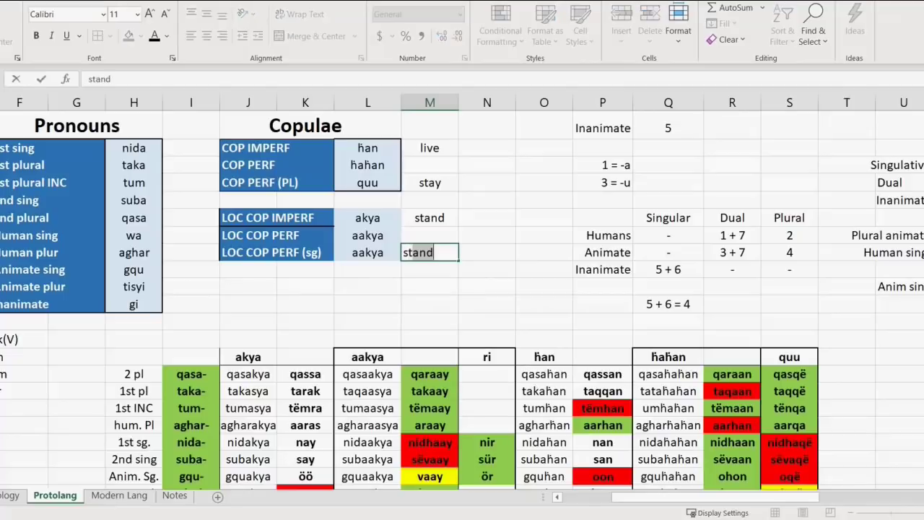
key("Return")
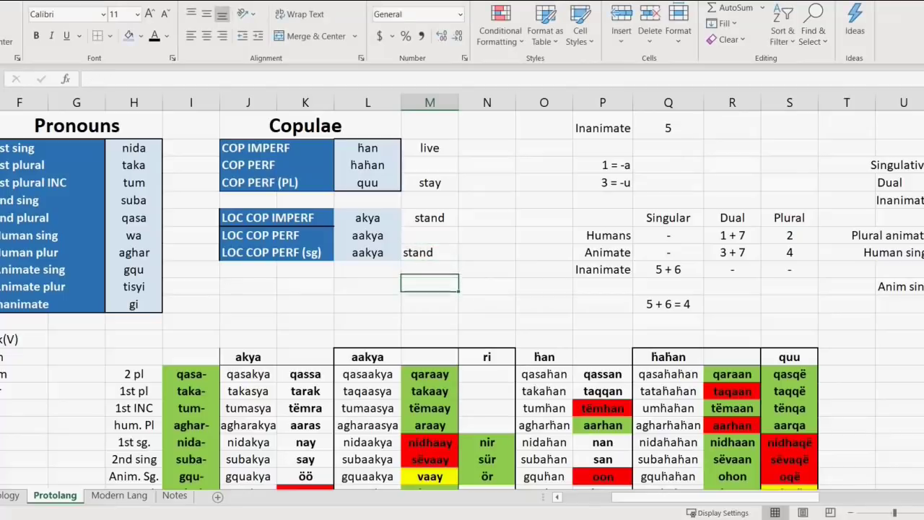
Center the "stand" note beside LOC COP PERF (sg) and change the source meaning beside LOC COP IMPERF to "exist".
key("Up")
key("Up")
key("Up")
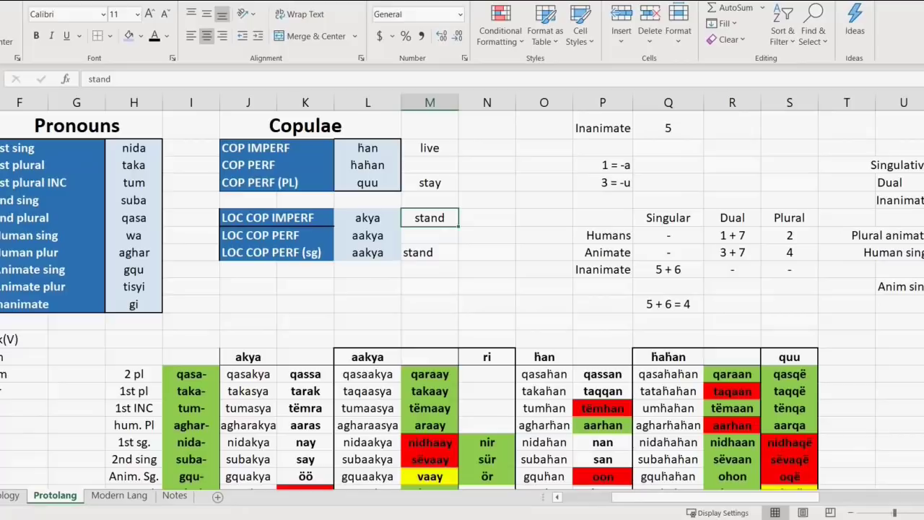
type("exist")
key("Return")
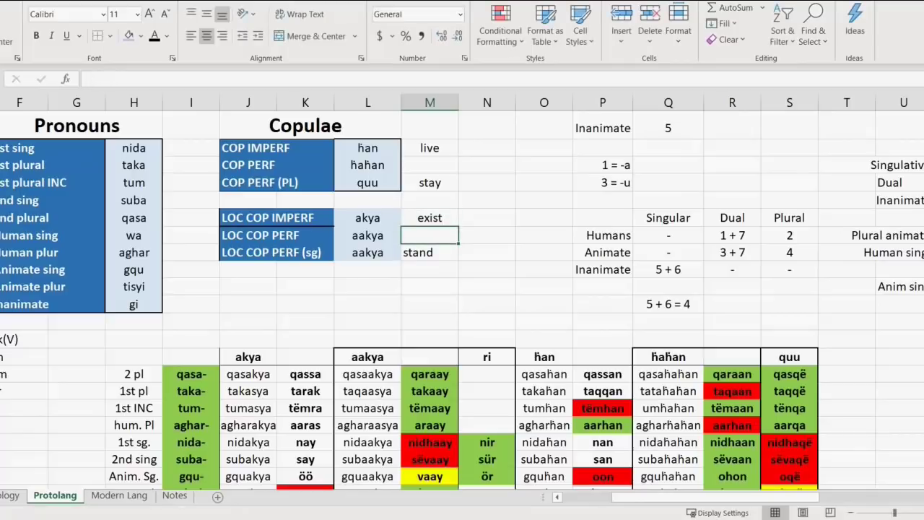
key("Up")
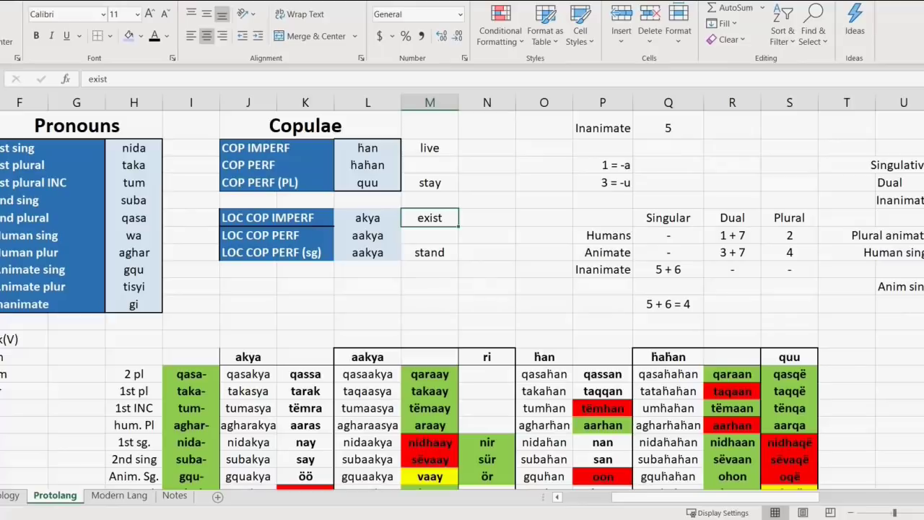
key("shift+Down")
key("shift+Down")
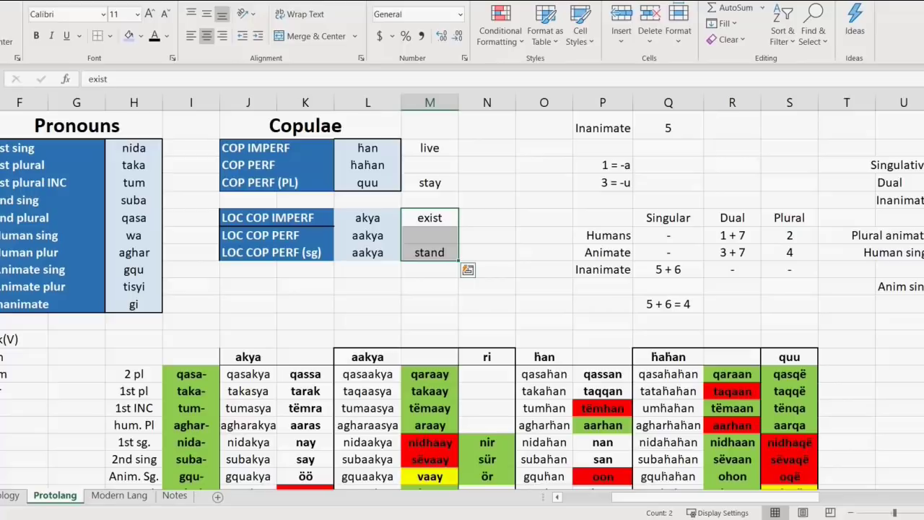
left_click(486, 183)
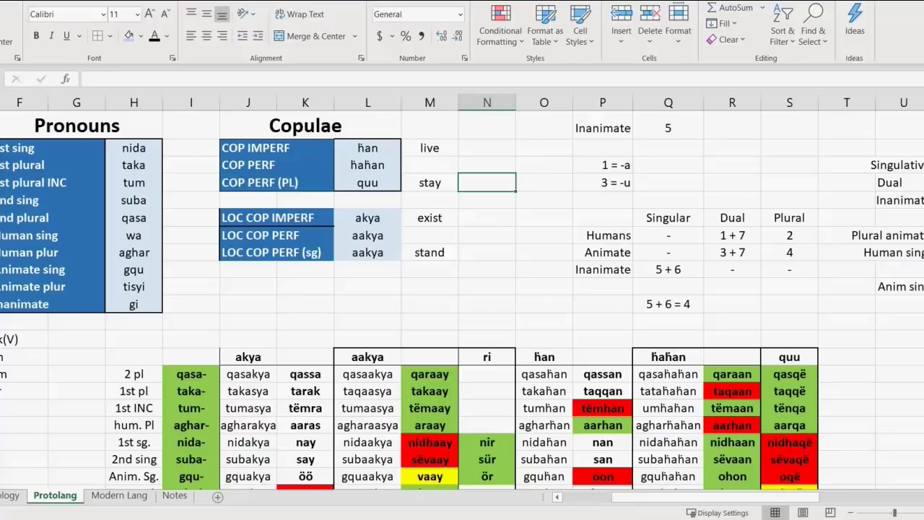
Examine the four source-verb entries in Protolang's lexicon alongside the Auxiliary Verb forms in Modern Lang.
left_click(365, 126)
left_click(306, 126)
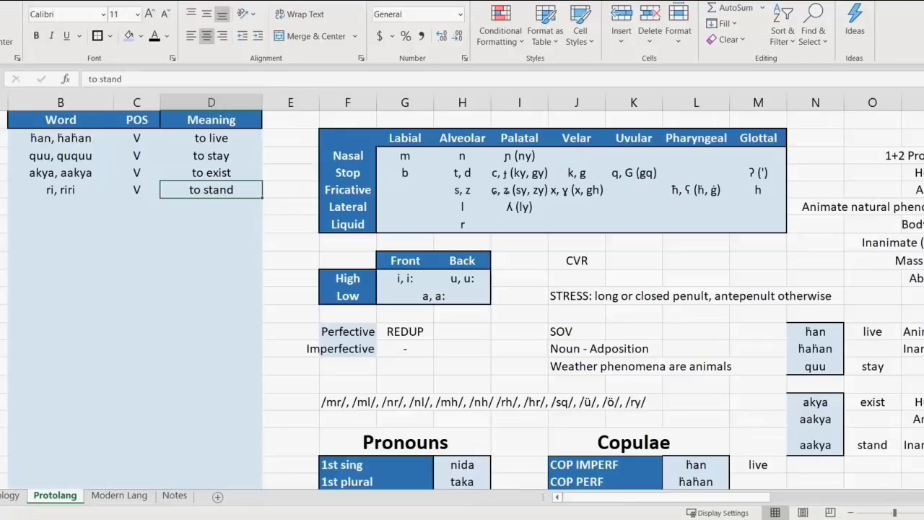
key("shift+Up")
key("shift+Up")
key("shift+Up")
key("shift+Left")
key("shift+Left")
left_click(291, 208)
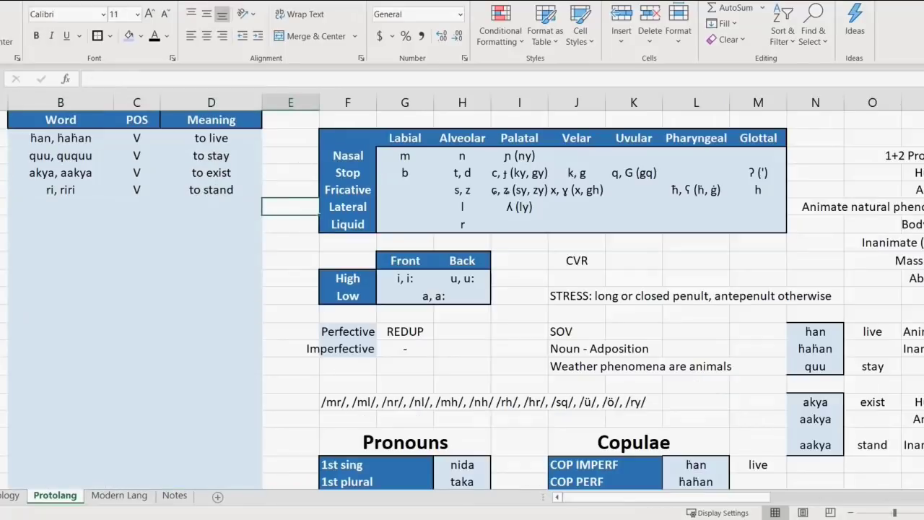
left_click_drag(61, 189, 211, 138)
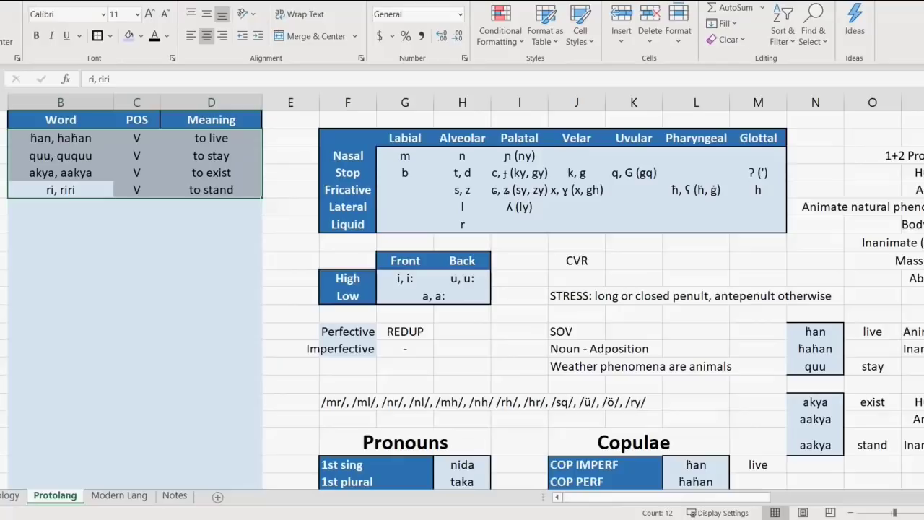
left_click(119, 496)
left_click_drag(271, 225, 459, 371)
left_click(55, 495)
key("ctrl+Page_Down")
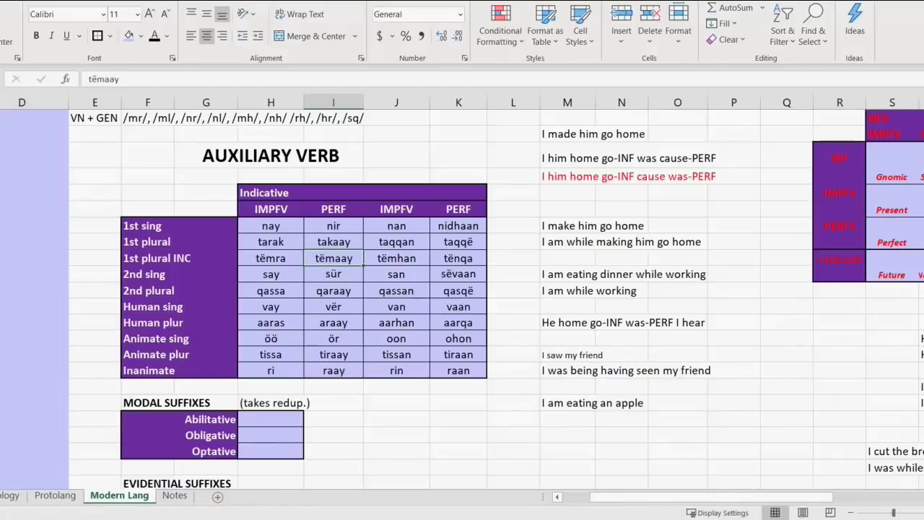
Copy Protolang's second-person pronouns suba and qasa beside the (2sg) and (2pl) rows of Modern Lang's Imperative table.
scroll(497, 302, "down", 13)
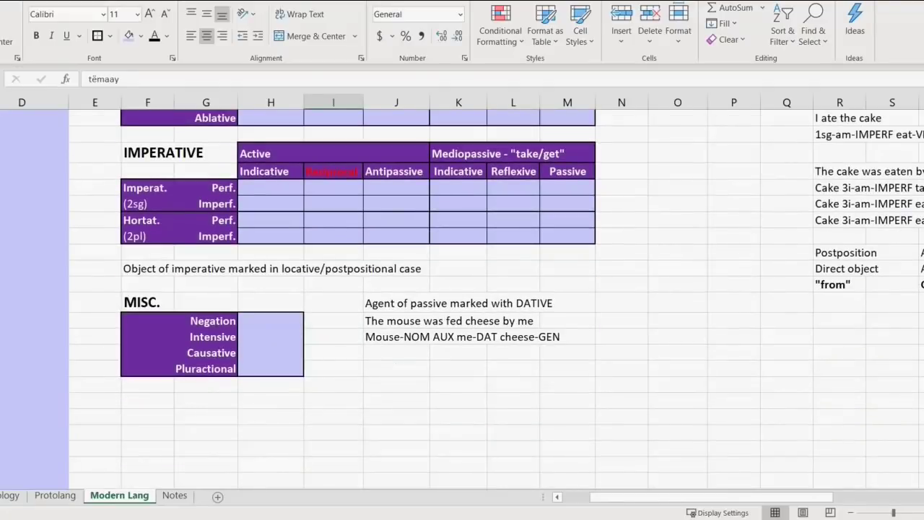
left_click(333, 283)
left_click(206, 236)
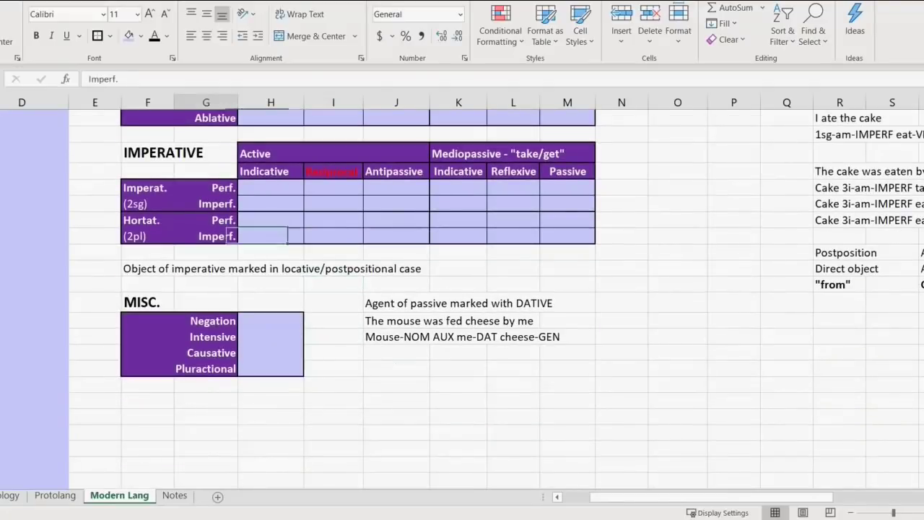
left_click(206, 204)
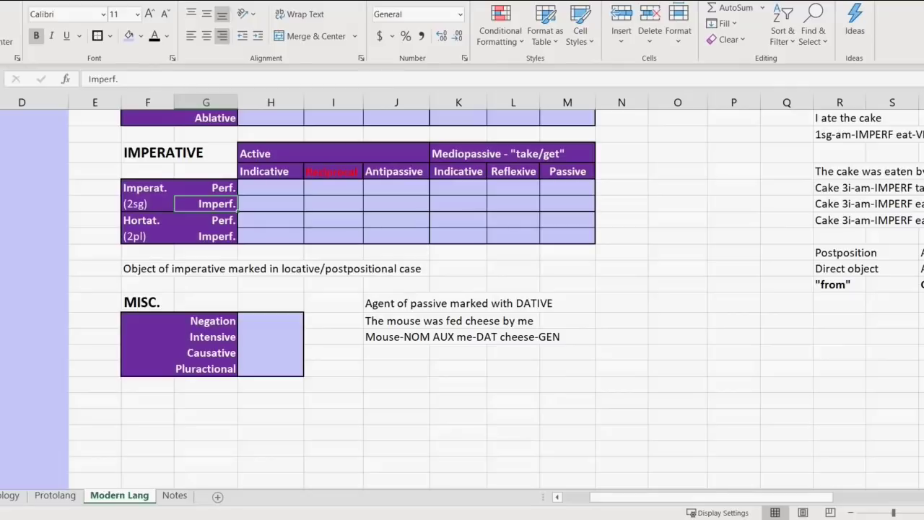
left_click_drag(148, 204, 148, 236)
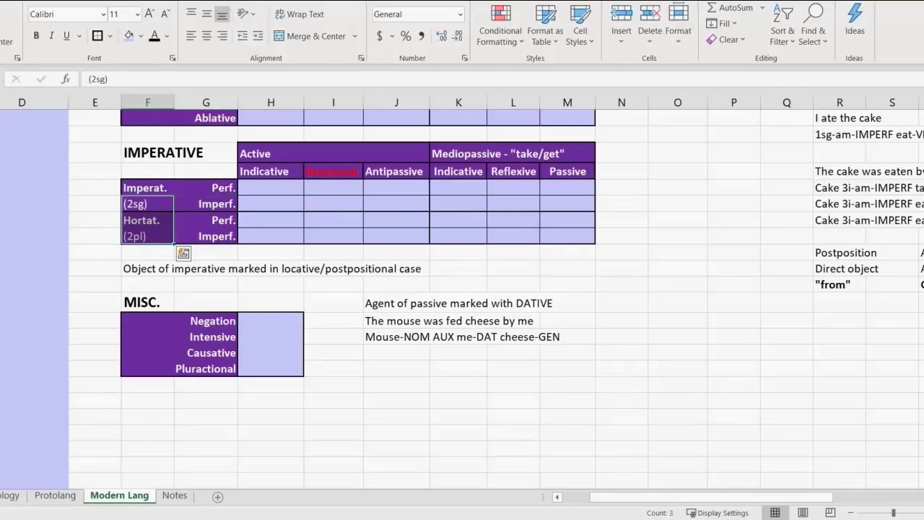
key("ctrl+Page_Up")
key("ctrl+c")
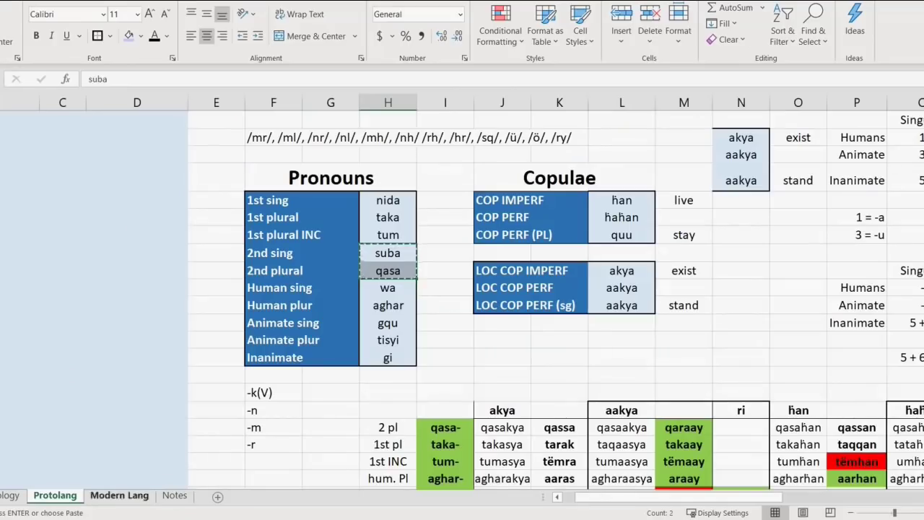
key("ctrl+Page_Down")
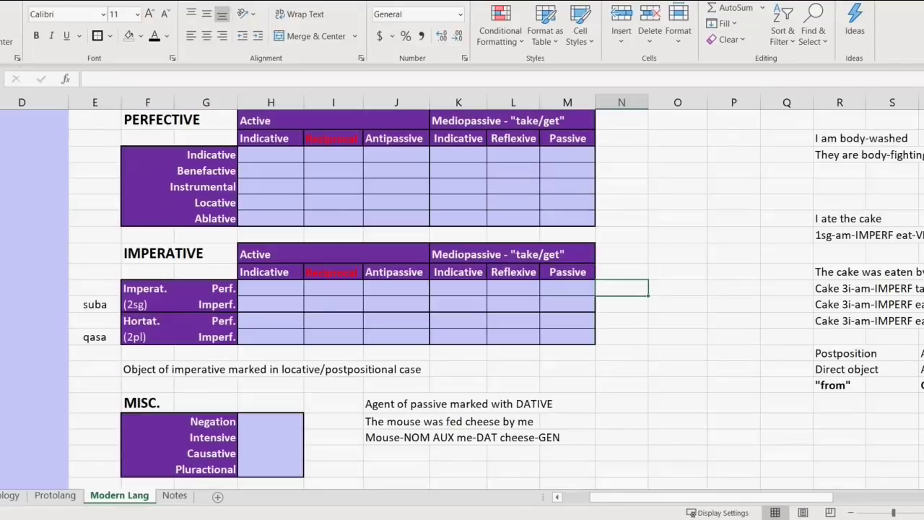
Go to the SOV, SOVX and SXOV word-order notes in Modern Lang and select the SOV entry.
scroll(463, 296, "up", 15)
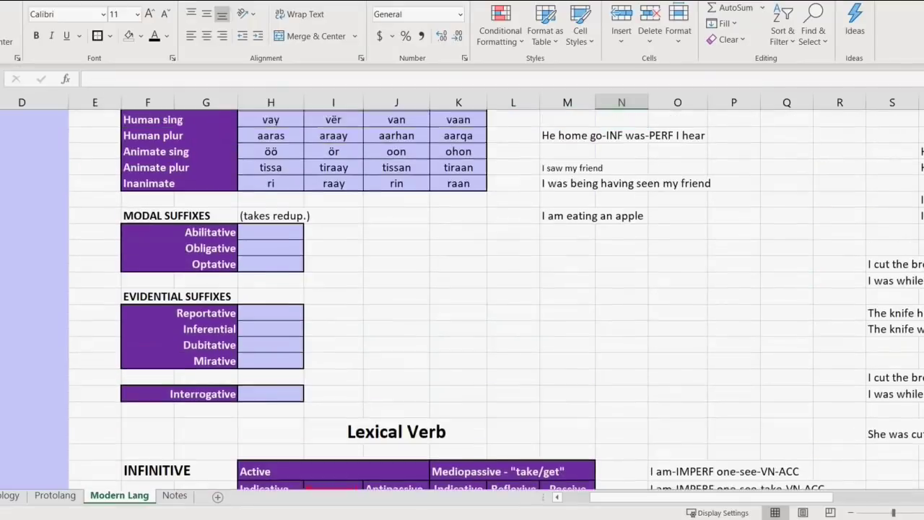
scroll(463, 296, "right", 1)
scroll(462, 296, "up", 2)
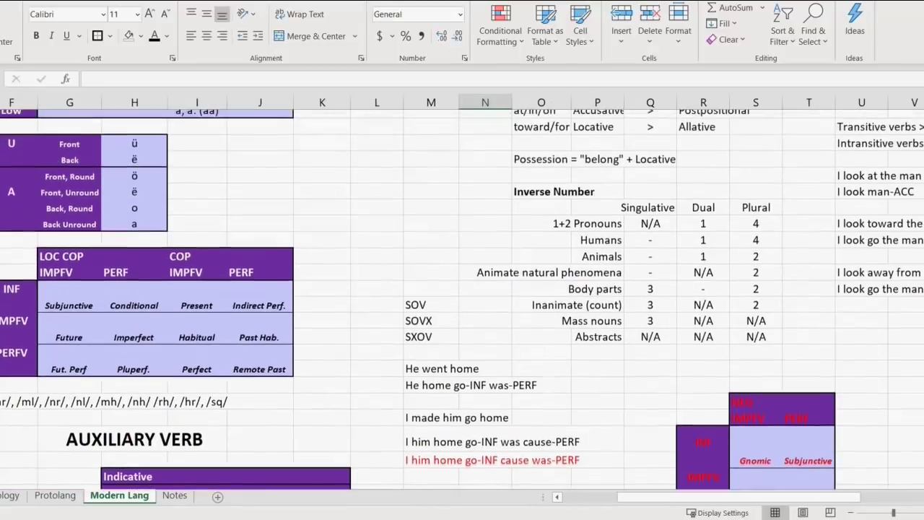
scroll(462, 296, "down", 2)
left_click(432, 215)
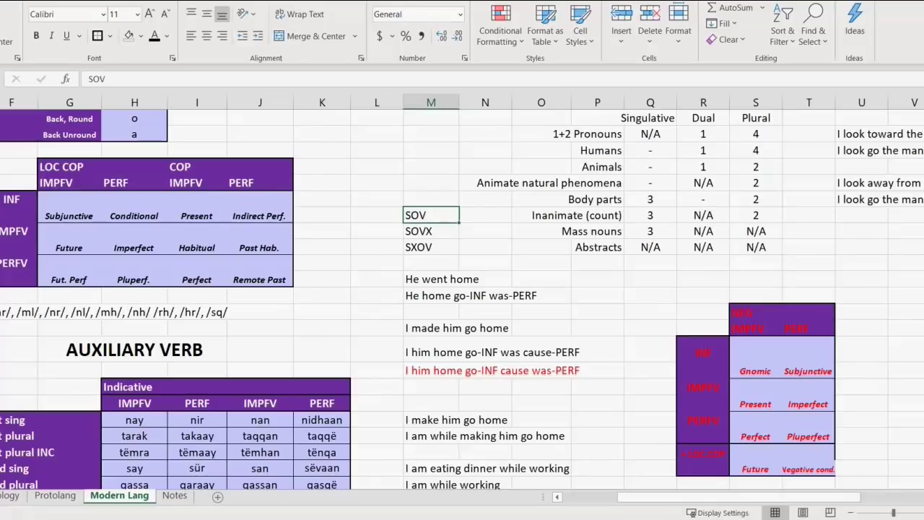
Turn the pronouns beside the (2sg) and (2pl) rows of the Imperative table into the suffixes -suba and -qasa.
scroll(463, 296, "down", 1)
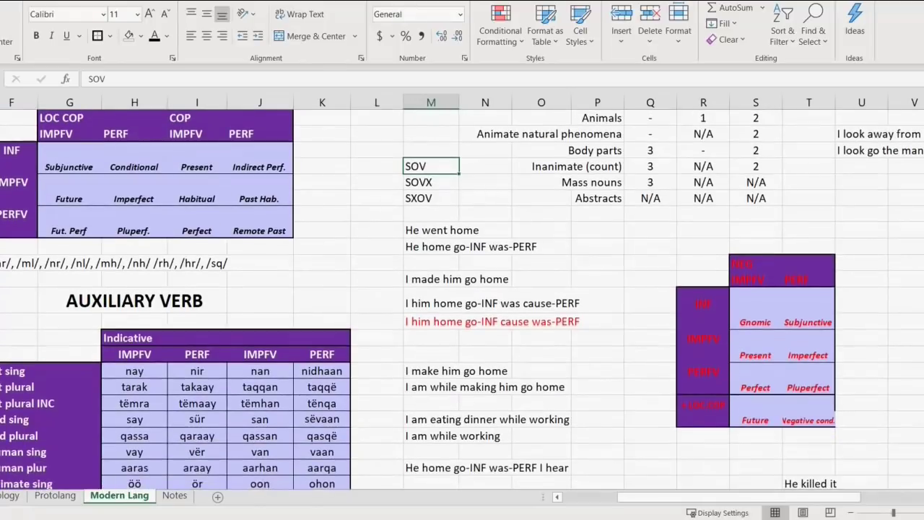
left_click(431, 198)
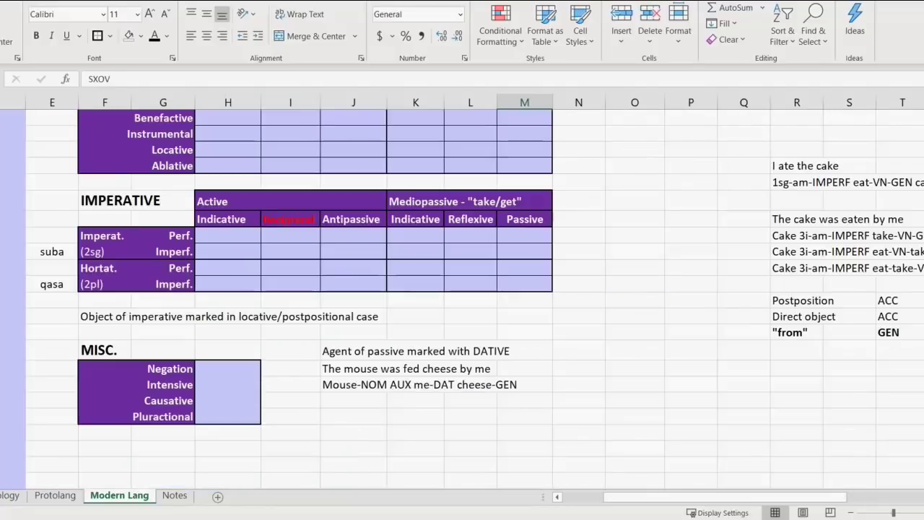
left_click(52, 251)
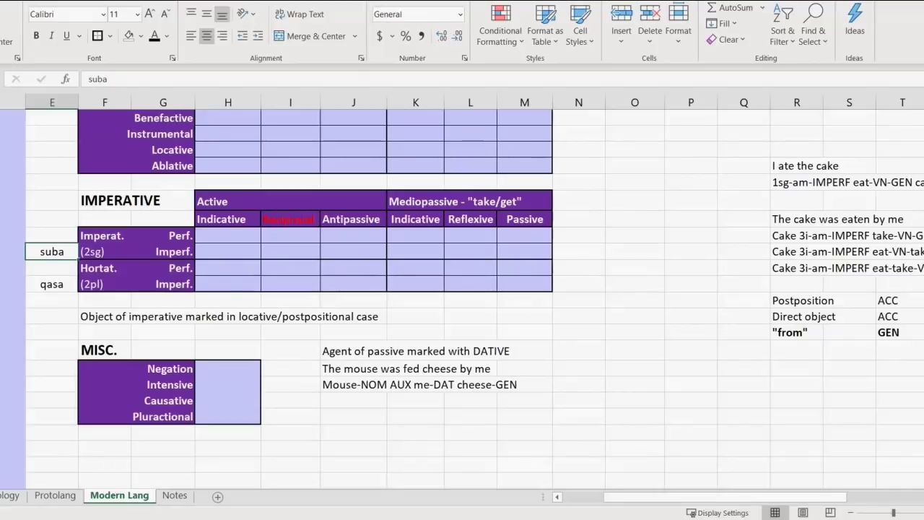
left_click(164, 236)
left_click_drag(163, 236, 163, 252)
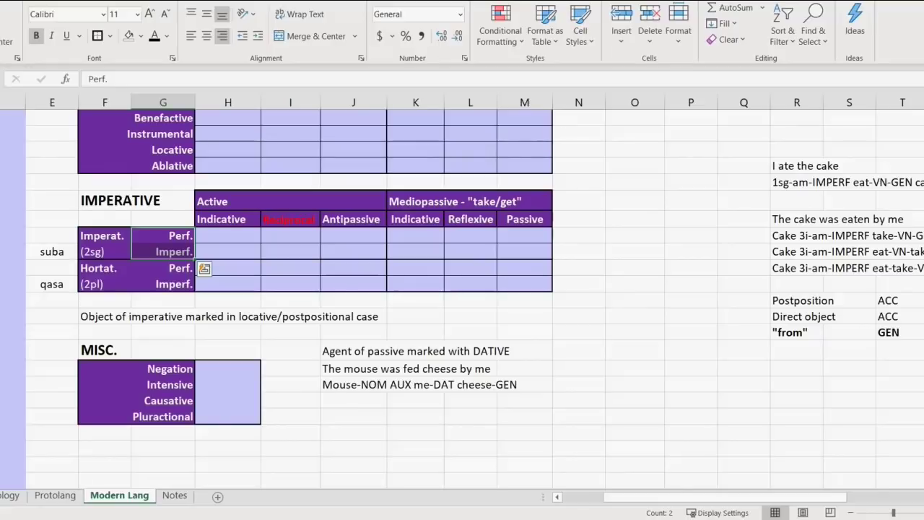
left_click(163, 236)
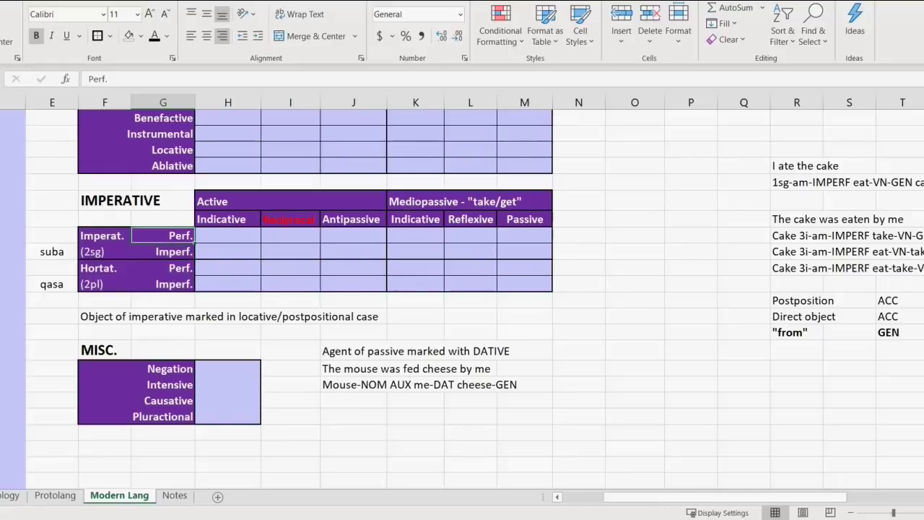
left_click(52, 252)
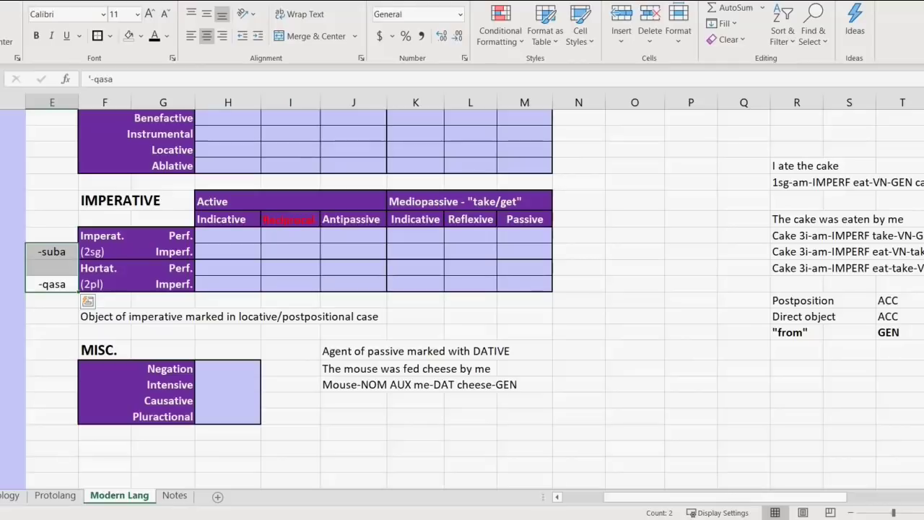
Rebuild the NOUNS grid as a formatted table with Human, Animate and Inanimate groups, each split into Sing., Dual and Plural, keeping the four case rows.
left_click(228, 236)
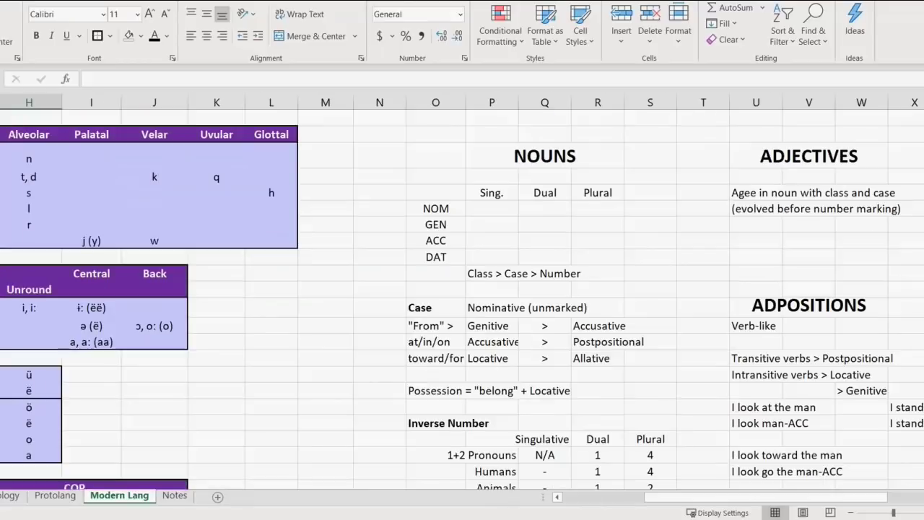
left_click(546, 156)
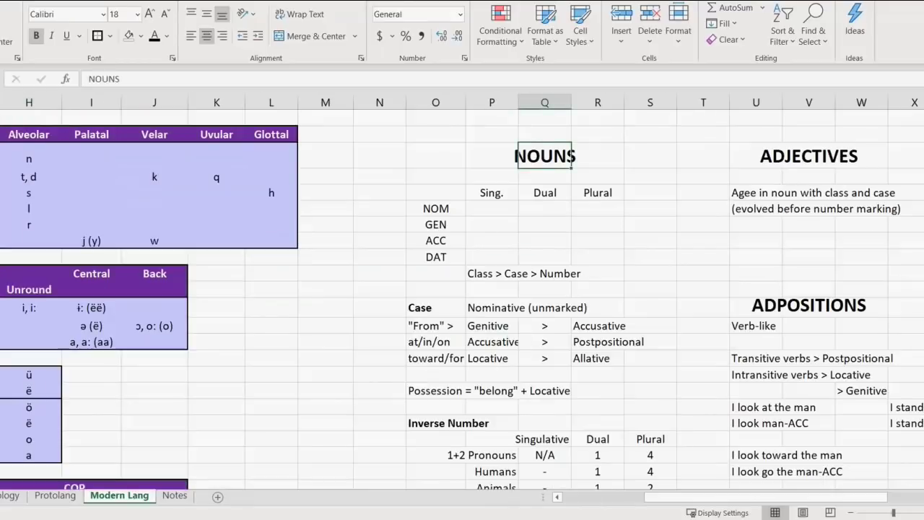
left_click_drag(435, 192, 650, 257)
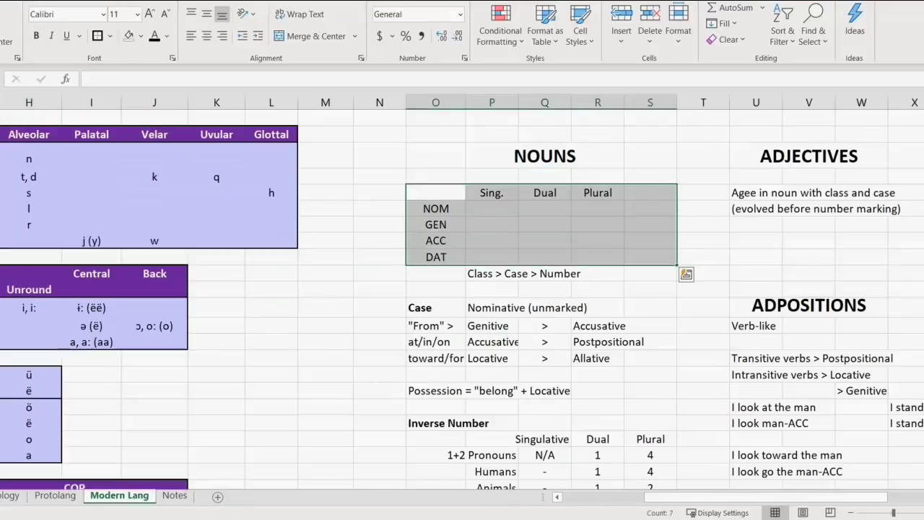
left_click_drag(123, 156, 613, 240)
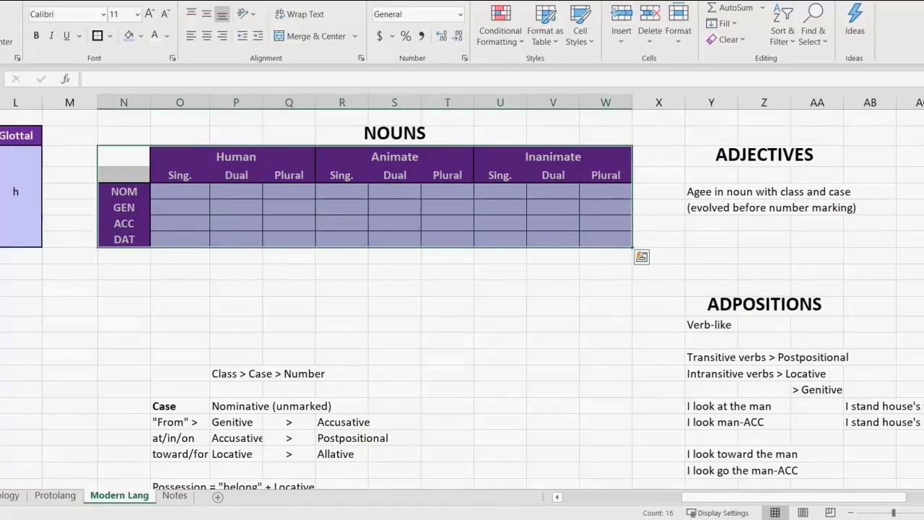
Copy Protolang's noun-class case forms below Modern Lang's NOUNS table and enter the Inanimate plural endings -i/y, -As, -An and -ÁÁr.
left_click(606, 272)
key("ctrl+Page_Up")
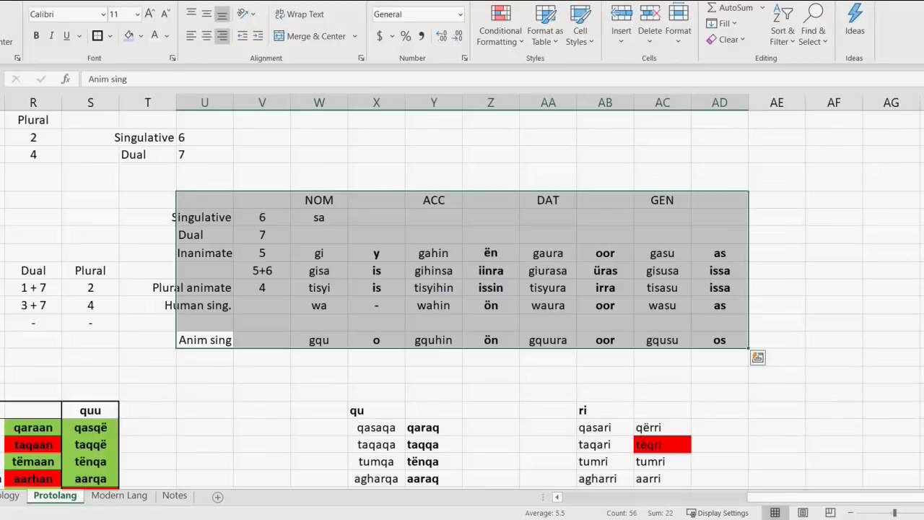
key("ctrl+Page_Down")
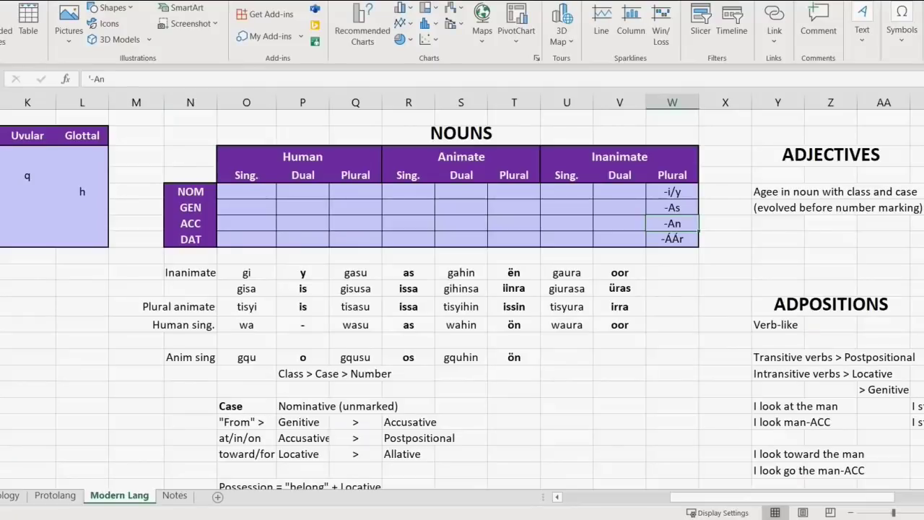
Fill the Human and Animate singular, Animate plural and Inanimate singular endings from the forms below, and note "Inanimates don't take accusative?" under the table.
left_click_drag(567, 157, 672, 239)
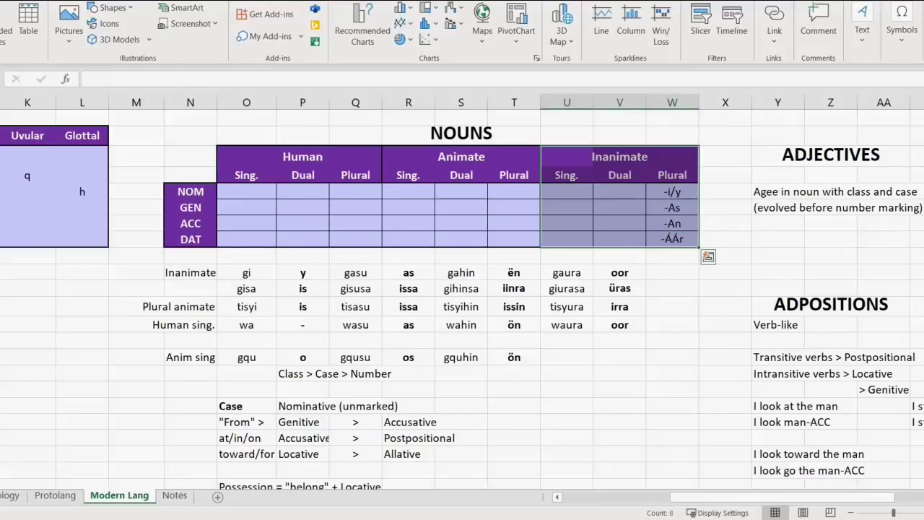
left_click(725, 224)
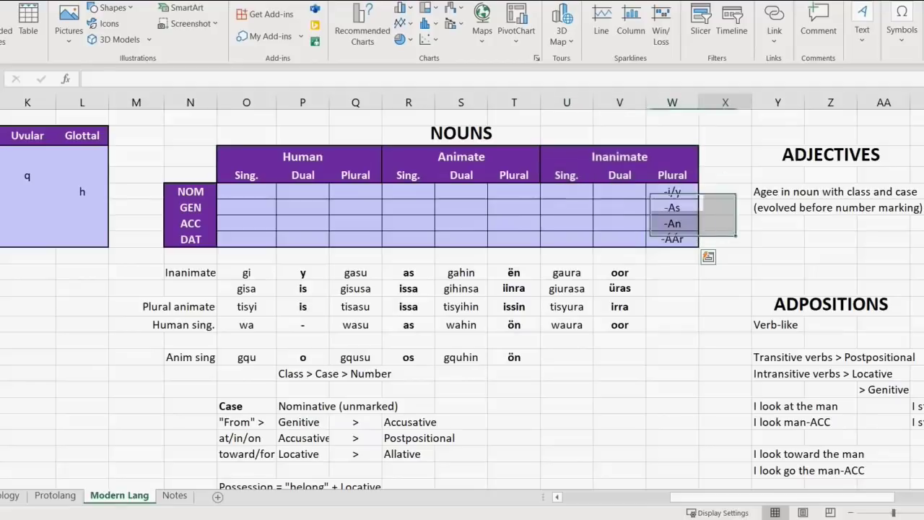
left_click(672, 224)
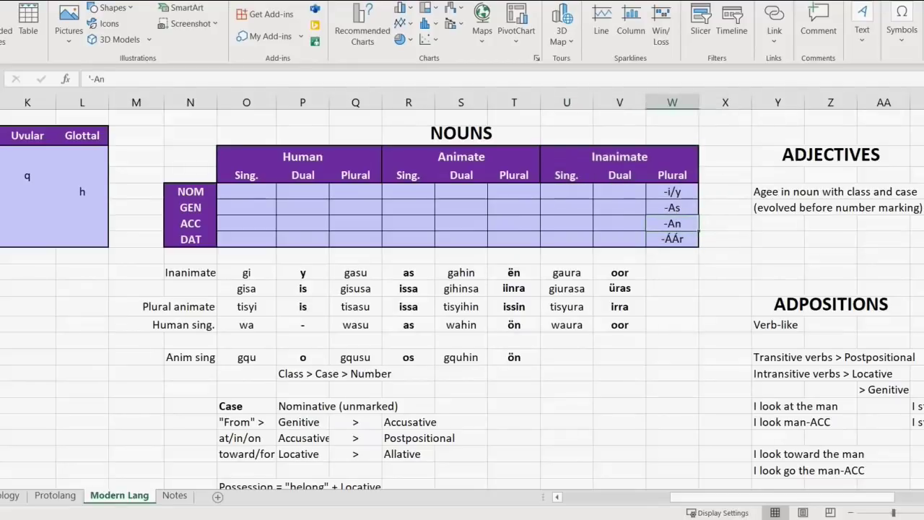
left_click_drag(672, 224, 191, 224)
left_click(191, 224)
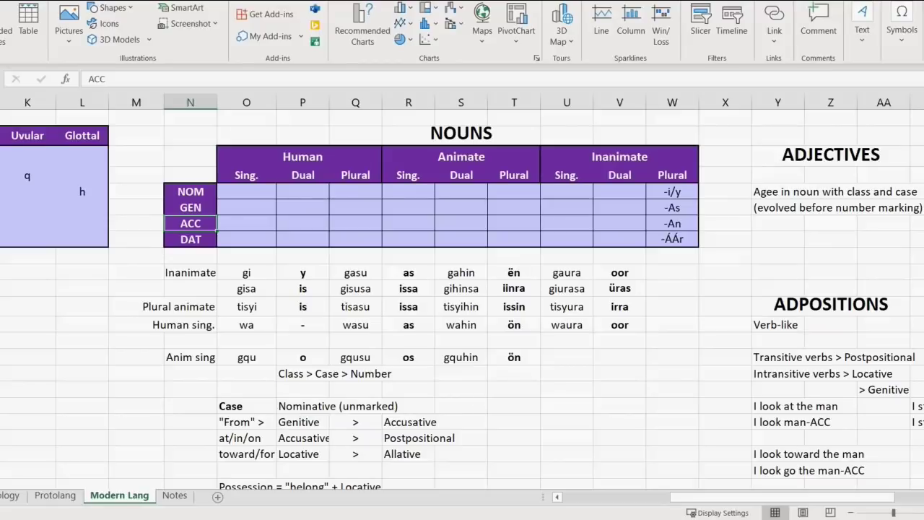
left_click(672, 224)
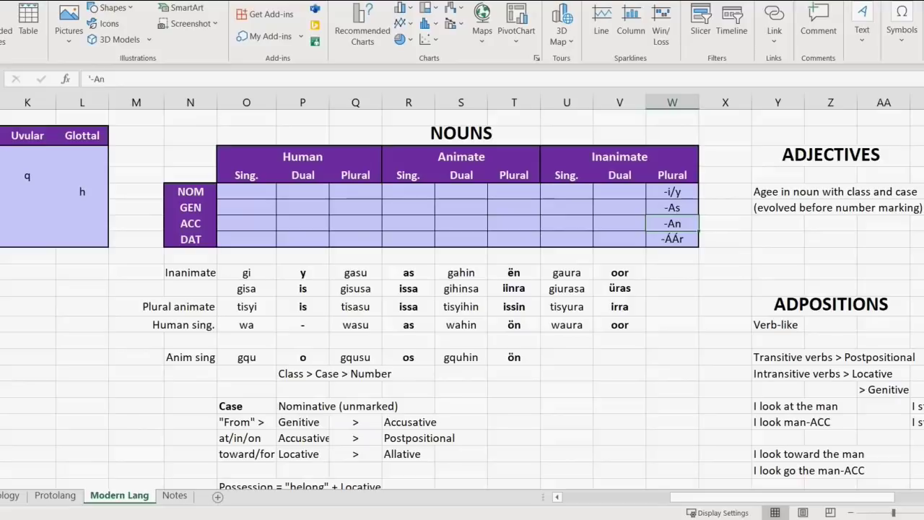
left_click(673, 192)
left_click(672, 224)
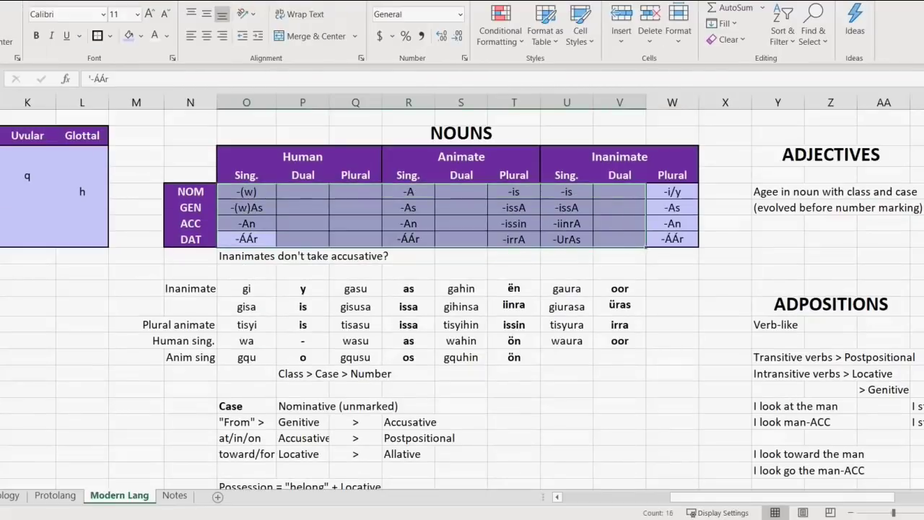
Enter aghar, agharsu, agharhin and agharura in the Human plural column and reduce them to -AAr, -AArU, -AArin and -AArA.
left_click_drag(620, 191, 673, 191)
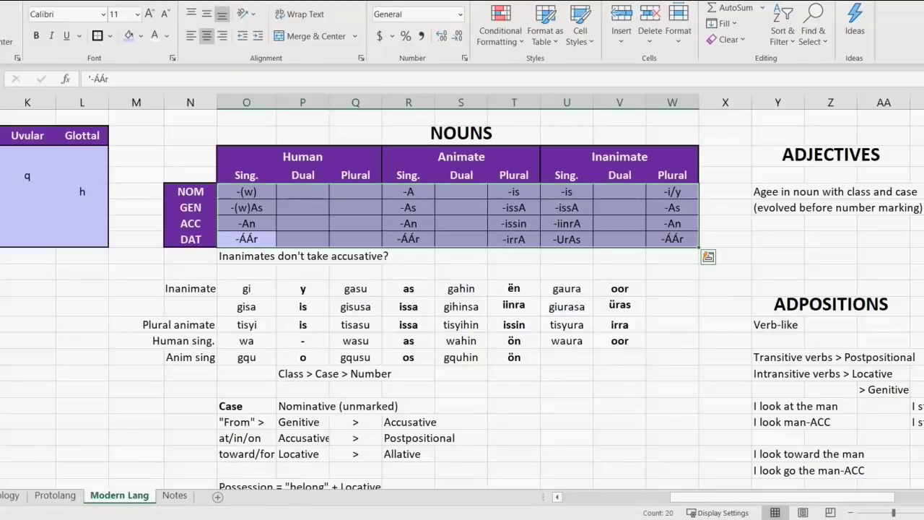
left_click(672, 288)
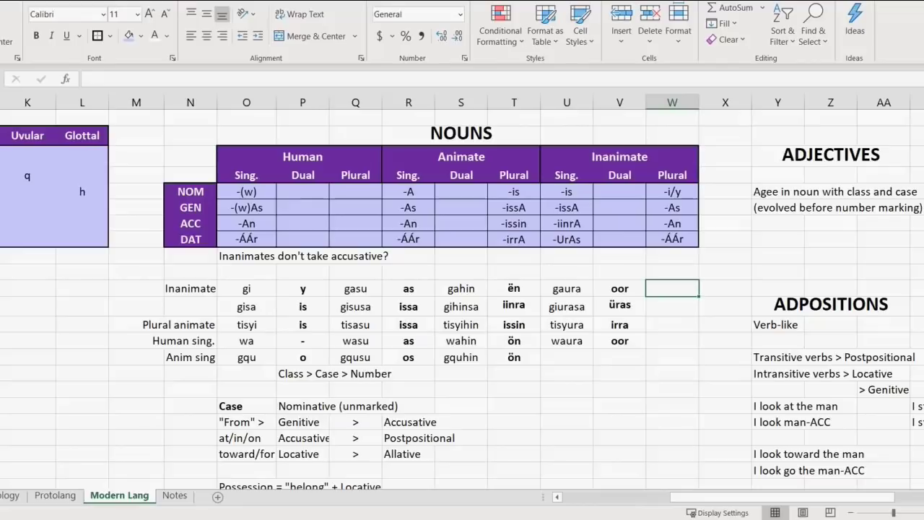
left_click_drag(409, 239, 670, 193)
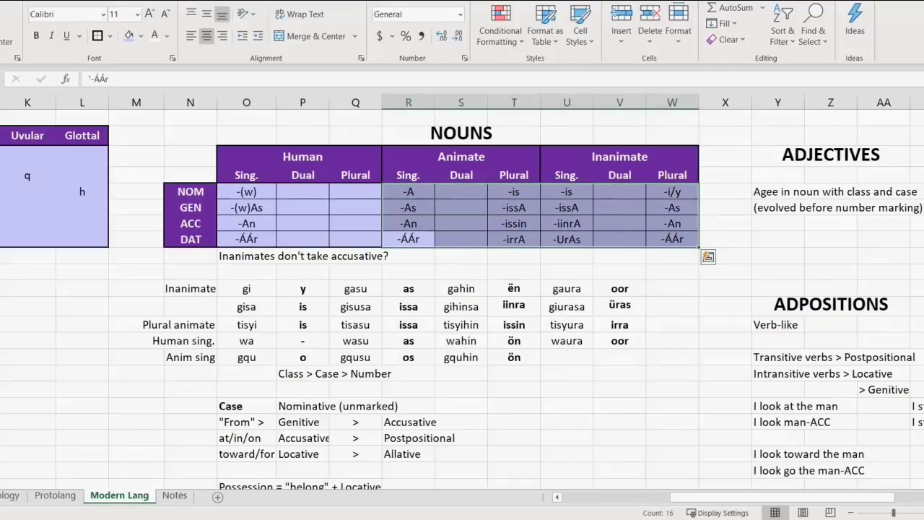
left_click_drag(247, 239, 247, 192)
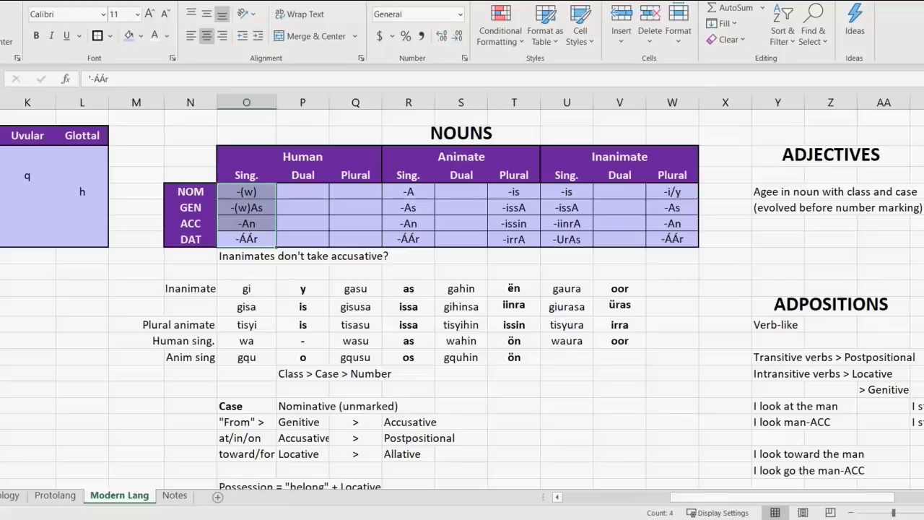
left_click_drag(302, 191, 303, 239)
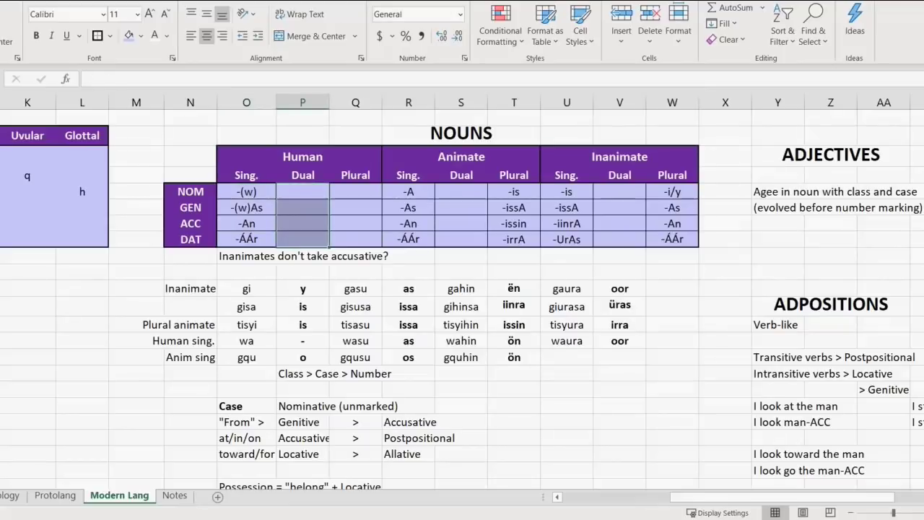
left_click_drag(461, 191, 462, 239)
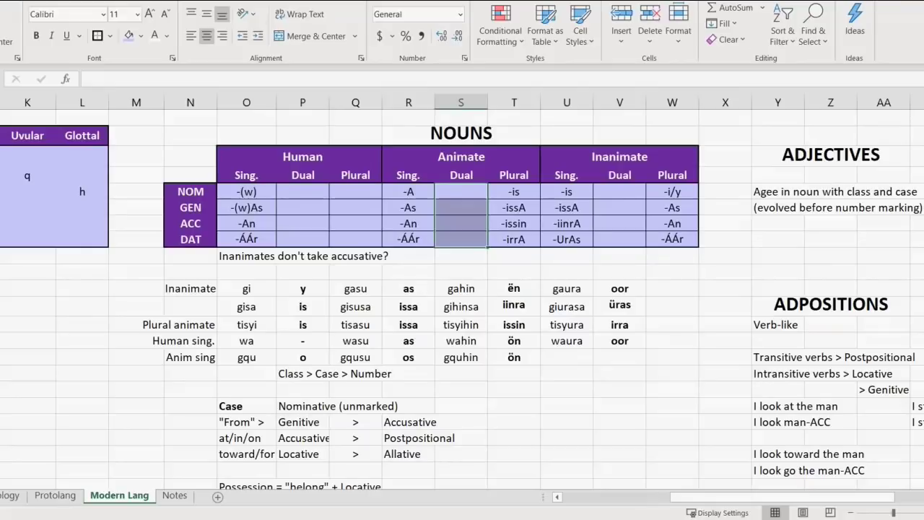
left_click(356, 191)
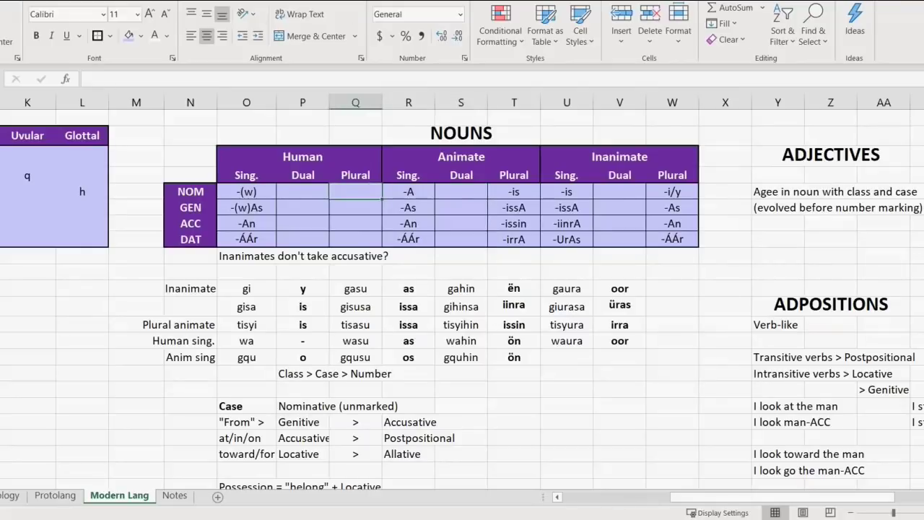
type("aghar agharsu agharhin agharura")
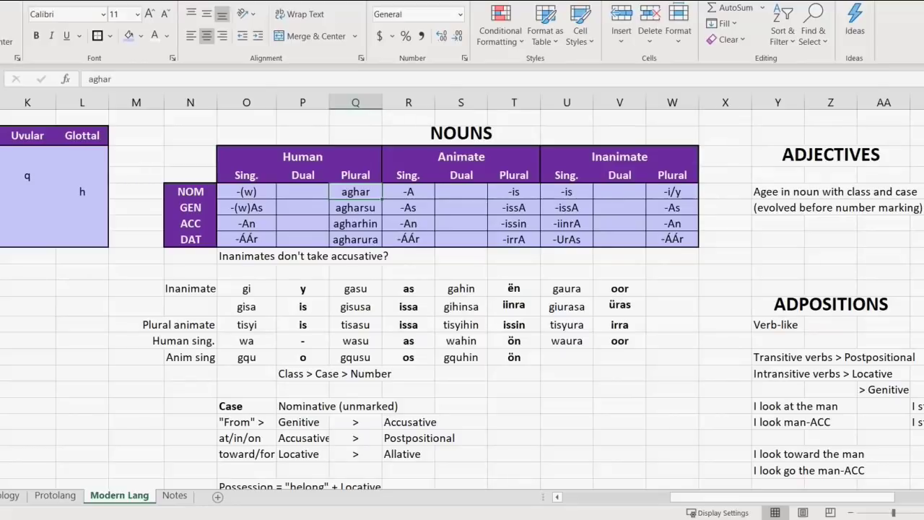
left_click_drag(356, 192, 356, 239)
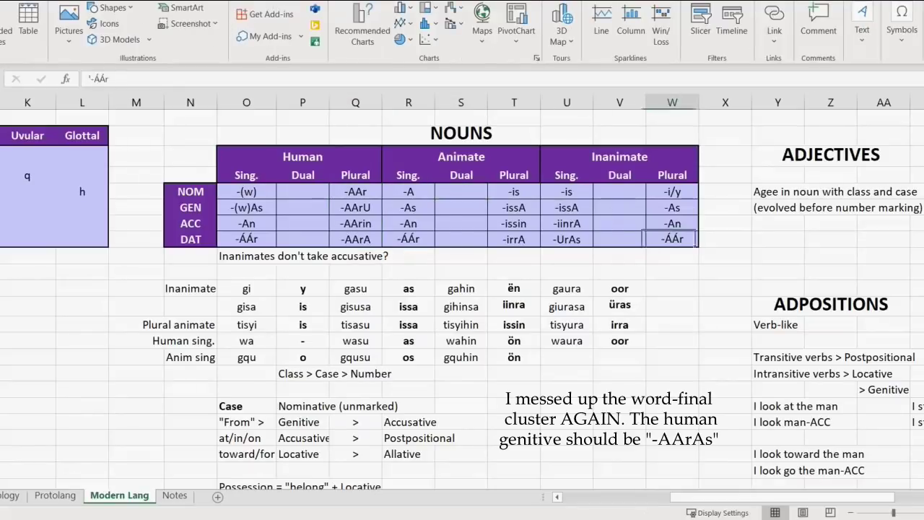
Review the endings across the NOUNS table, and look over the Auxiliary Verb and Imperative tables.
left_click(672, 239)
left_click_drag(247, 239, 672, 176)
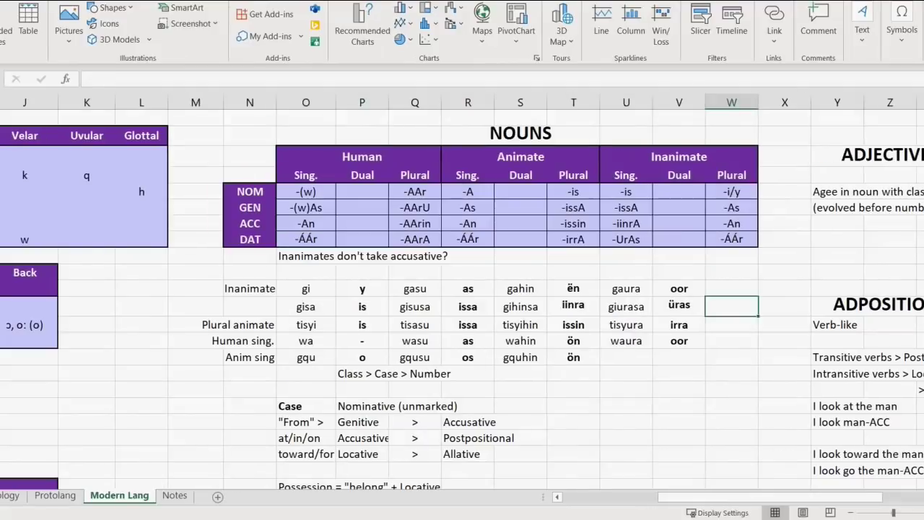
left_click_drag(306, 239, 732, 192)
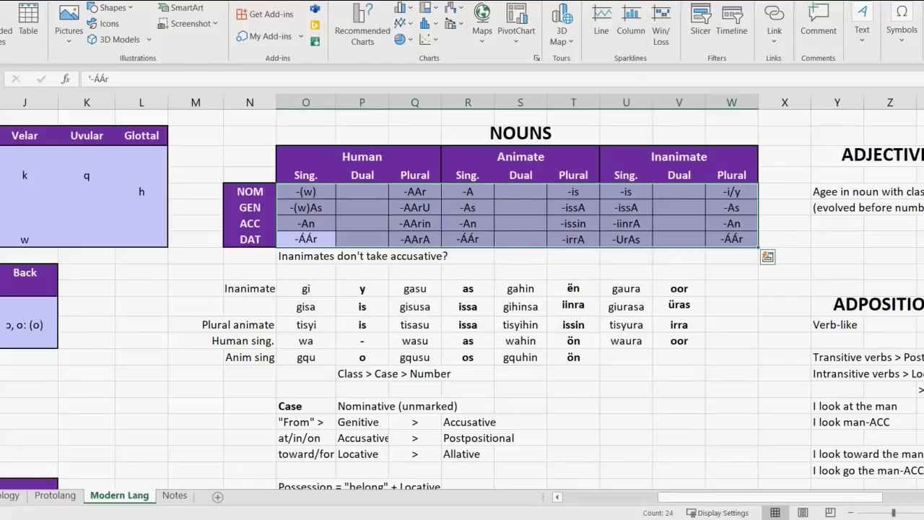
left_click(521, 288)
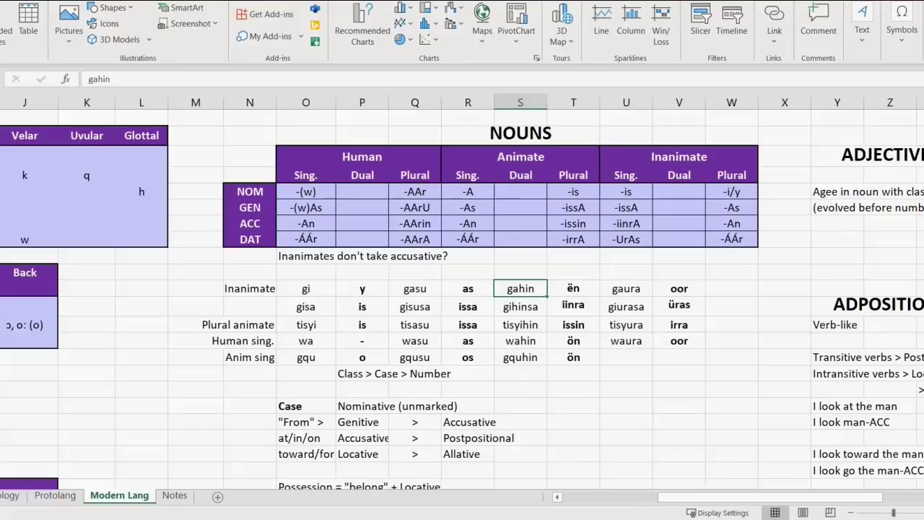
scroll(462, 299, "left", 4)
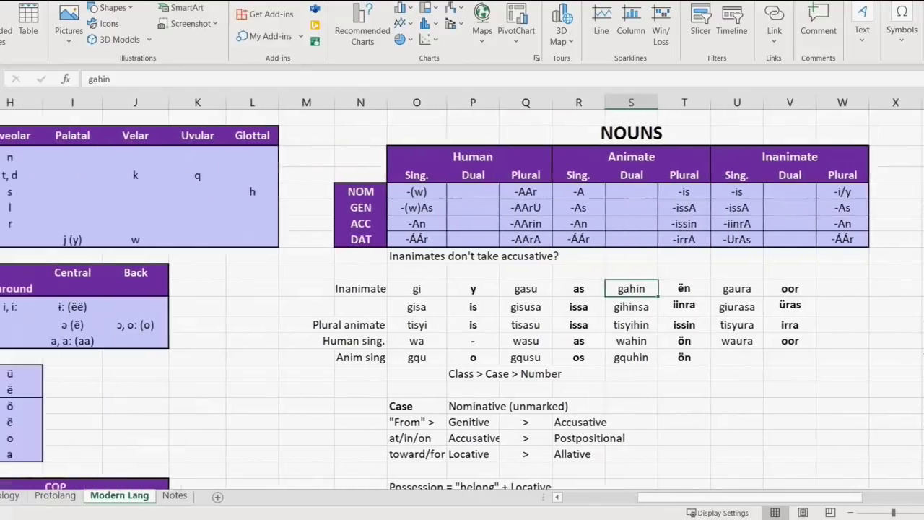
scroll(463, 300, "down", 10)
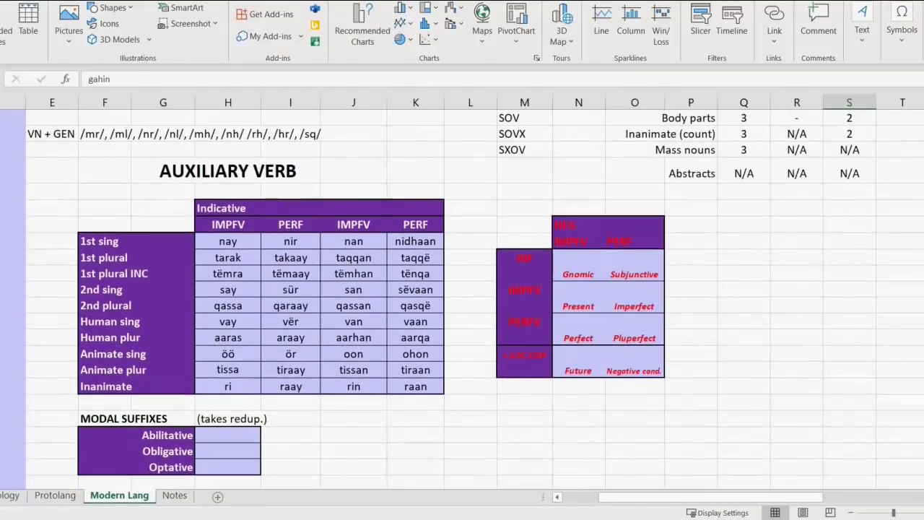
scroll(462, 289, "down", 5)
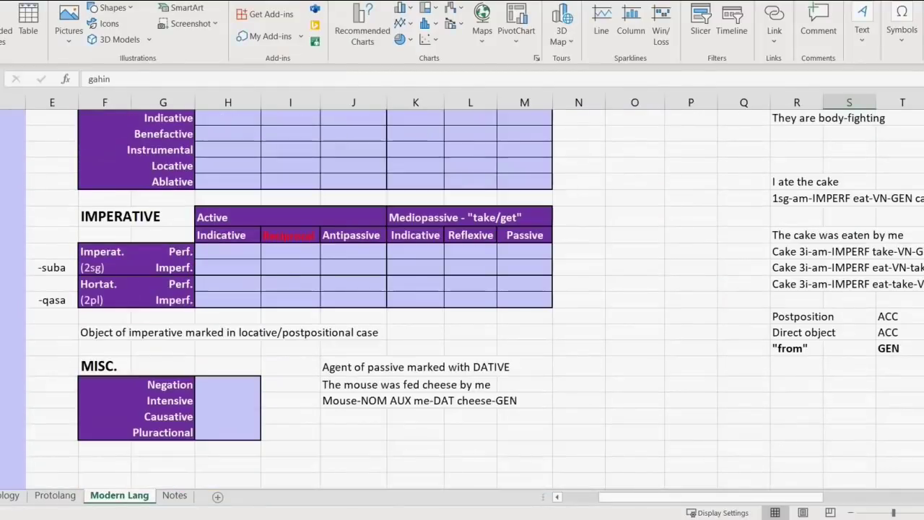
key("Up")
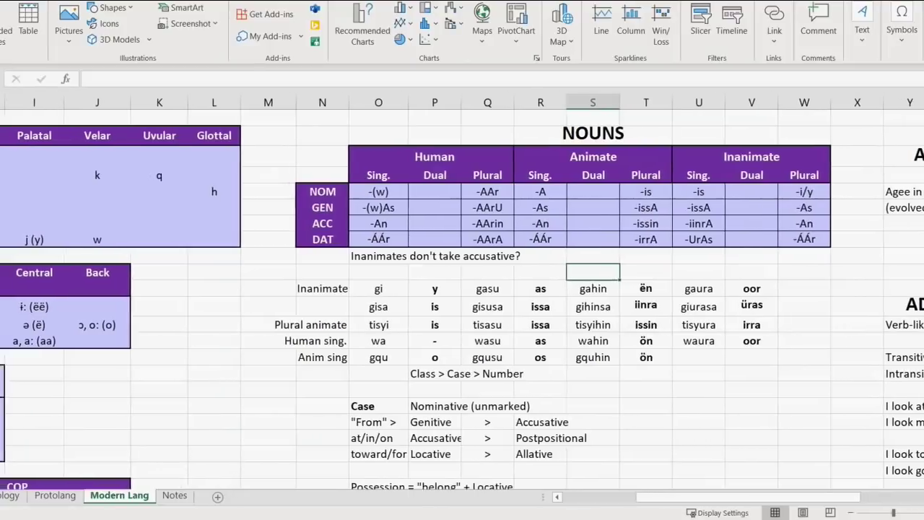
Examine the INF, IMPFV and PERFV rows of the copula tense grid and return to the NOUNS table.
scroll(462, 289, "left", 3)
scroll(462, 289, "left", 1)
scroll(462, 289, "down", 4)
left_click_drag(105, 313, 104, 392)
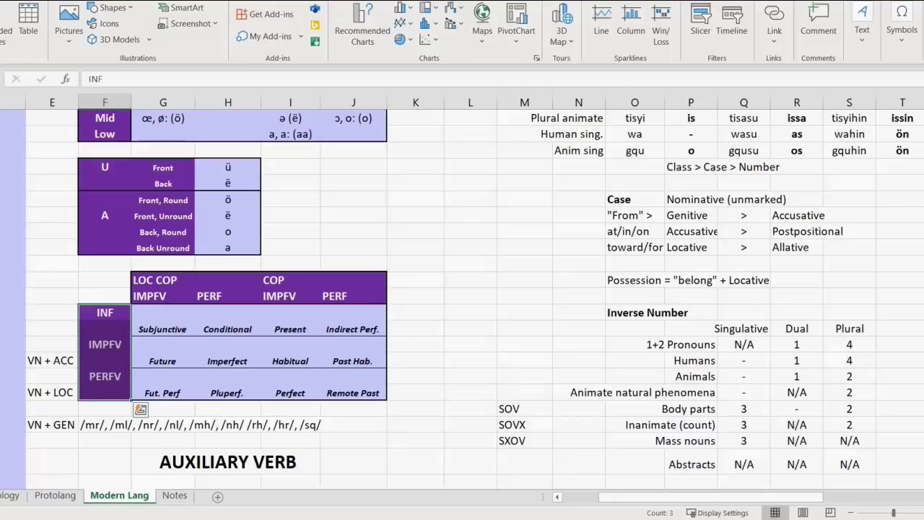
left_click(524, 280)
scroll(524, 280, "up", 4)
scroll(525, 280, "right", 1)
scroll(525, 280, "left", 1)
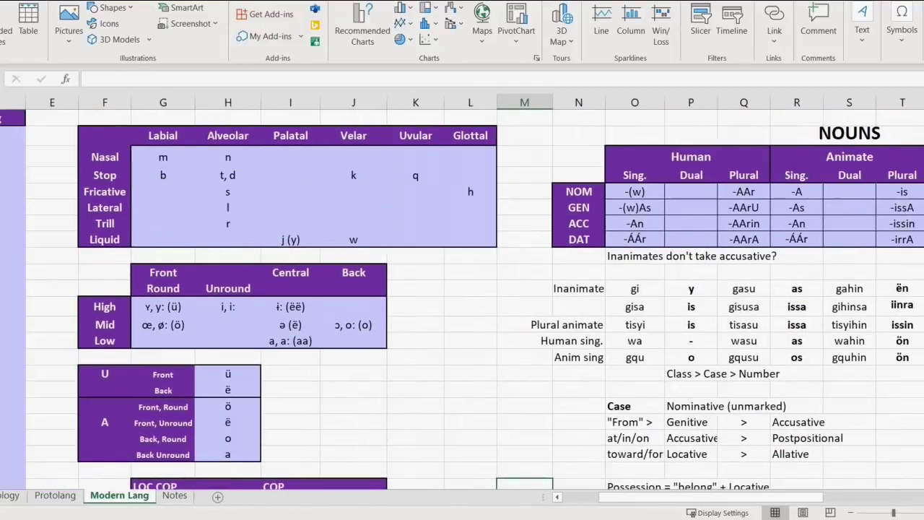
scroll(463, 289, "right", 2)
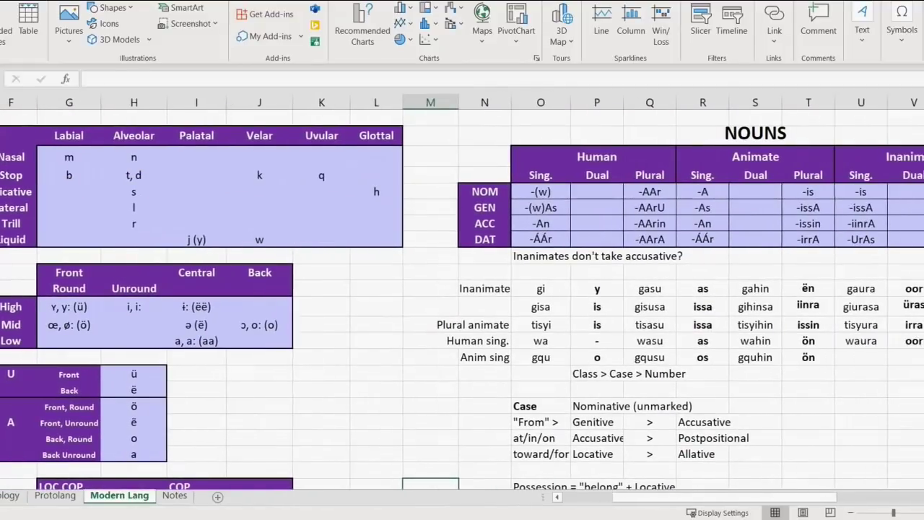
scroll(462, 299, "right", 1)
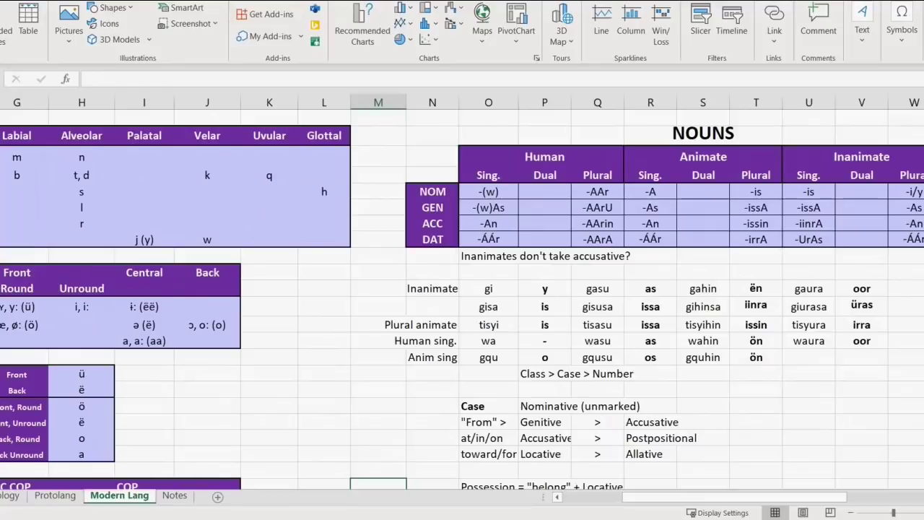